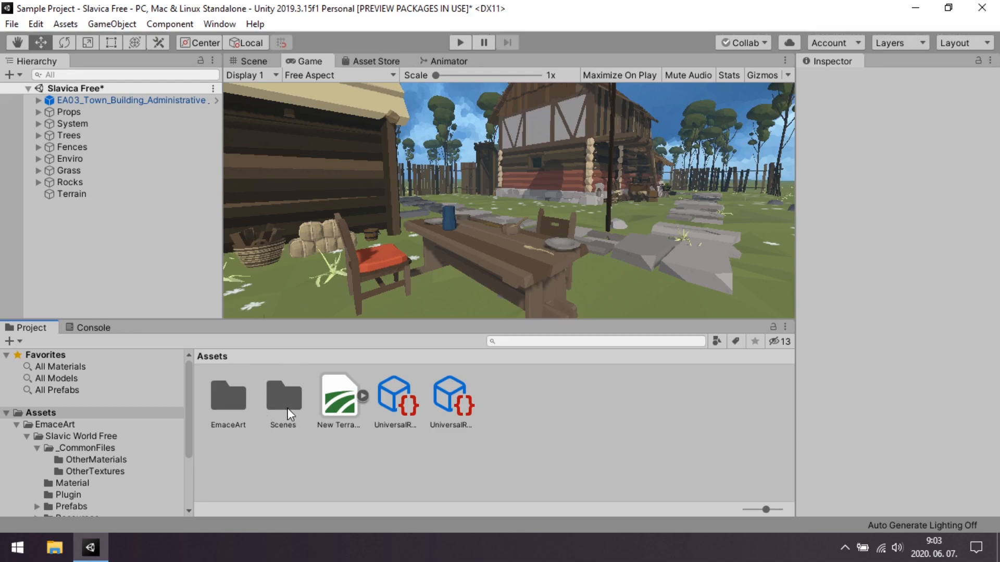
Examine the village environment in the Scene view and compare it with the camera's Game view.
{"action": "scroll", "coordinate": [45, 420], "scroll_direction": "down", "scroll_amount": 3}
{"action": "scroll", "coordinate": [30, 439], "scroll_direction": "up", "scroll_amount": 3}
{"action": "left_click", "coordinate": [262, 61]}
{"action": "right_click_drag", "start_coordinate": [396, 146], "coordinate": [440, 196]}
{"action": "scroll", "coordinate": [571, 172], "scroll_direction": "up", "scroll_amount": 4}
{"action": "left_click_drag", "start_coordinate": [441, 196], "coordinate": [602, 223]}
{"action": "left_click", "coordinate": [463, 240]}
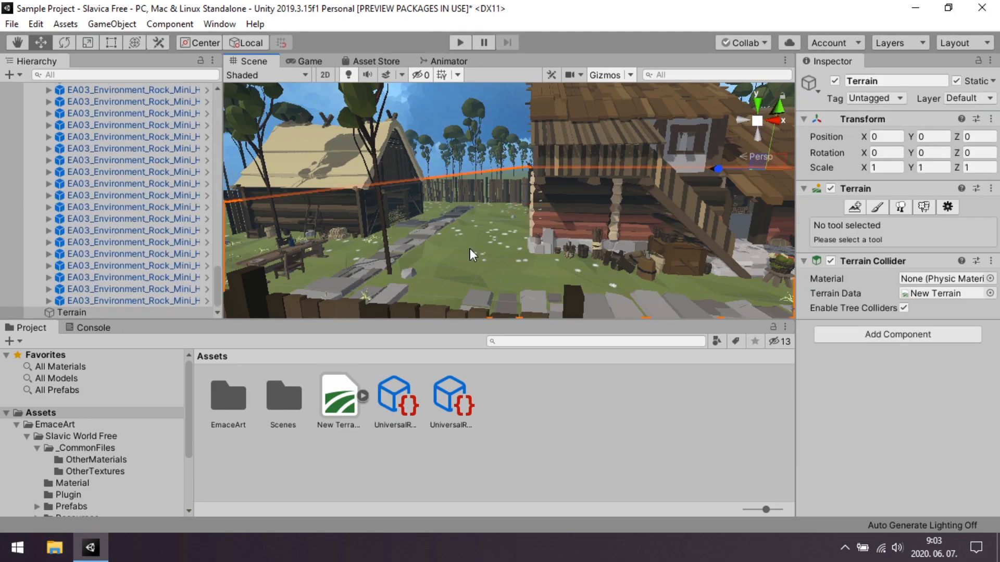
{"action": "left_click", "coordinate": [319, 61]}
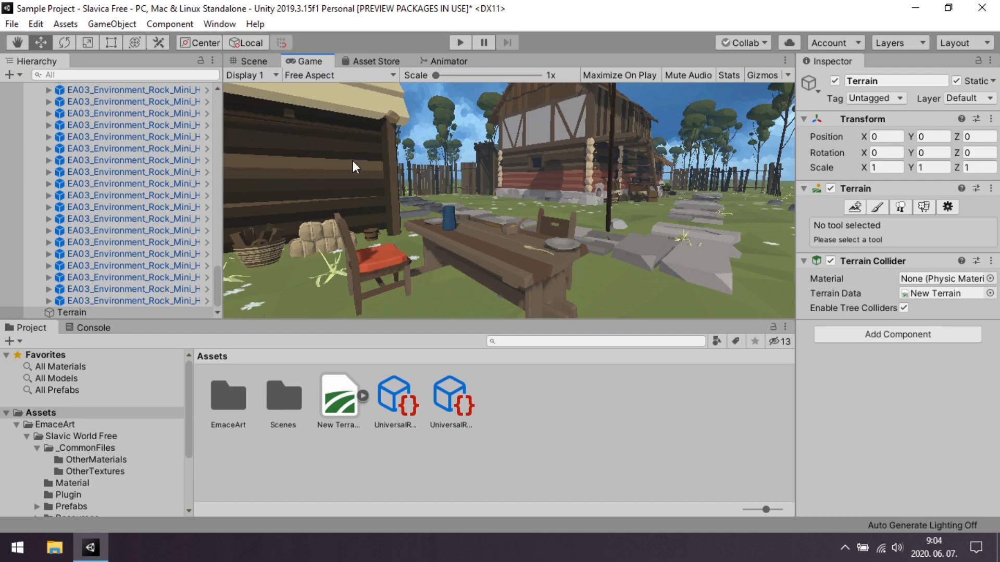
{"action": "left_click", "coordinate": [244, 61]}
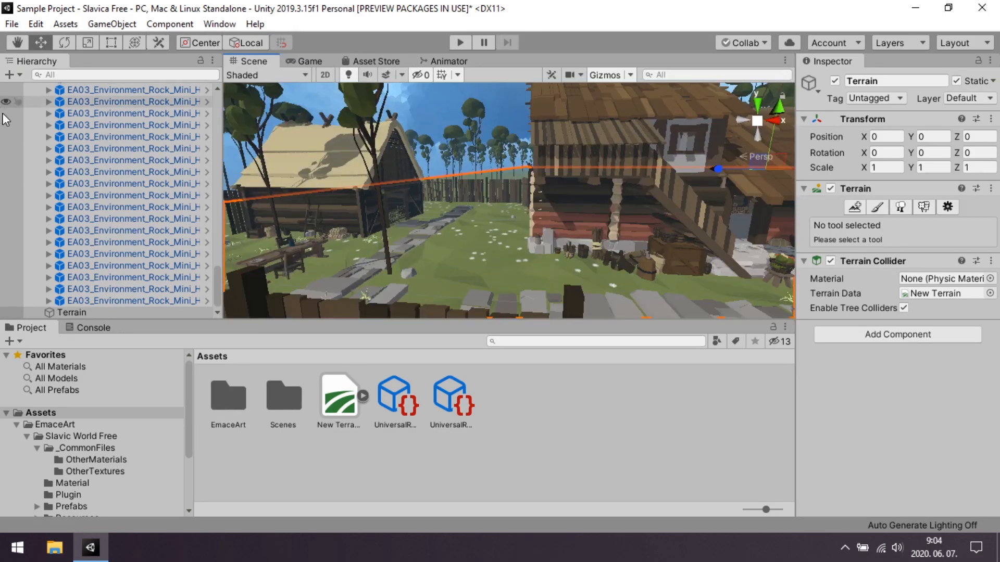
Collapse the Props and Rocks groups in the scene hierarchy and clear the selection.
{"action": "scroll", "coordinate": [29, 133], "scroll_direction": "up", "scroll_amount": 15}
{"action": "scroll", "coordinate": [32, 130], "scroll_direction": "up", "scroll_amount": 5}
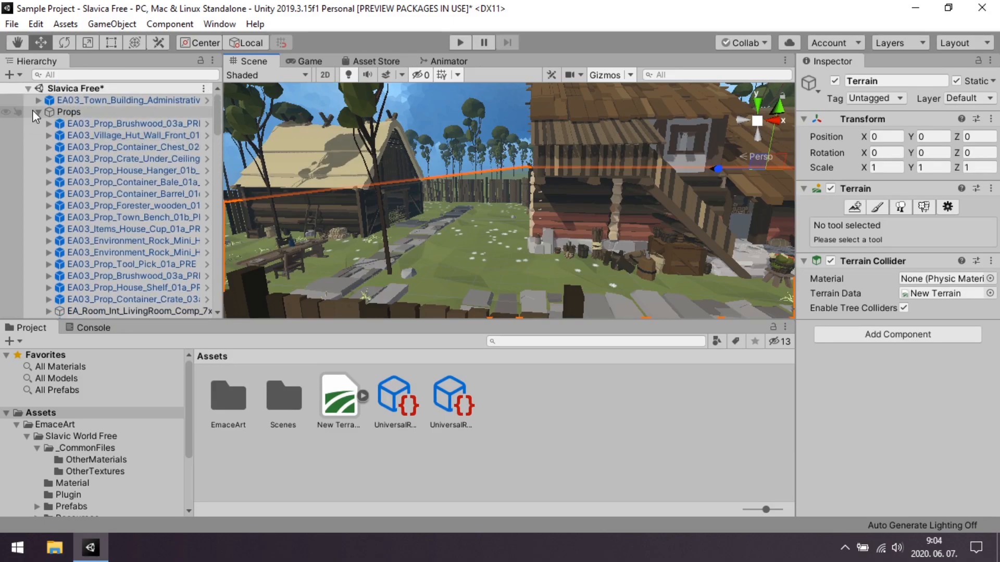
{"action": "left_click", "coordinate": [34, 110]}
{"action": "left_click", "coordinate": [37, 112]}
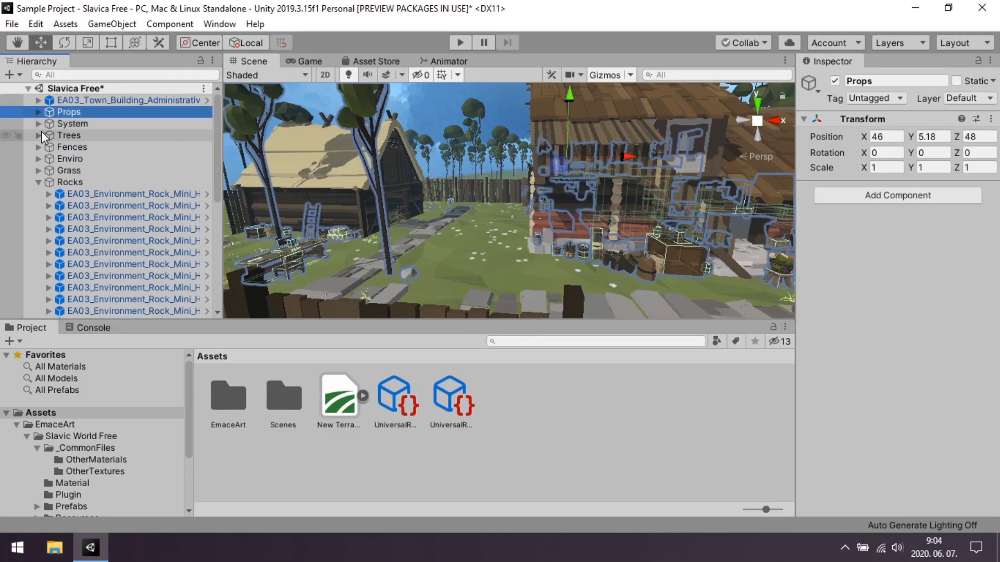
{"action": "left_click", "coordinate": [38, 181]}
{"action": "left_click", "coordinate": [71, 208]}
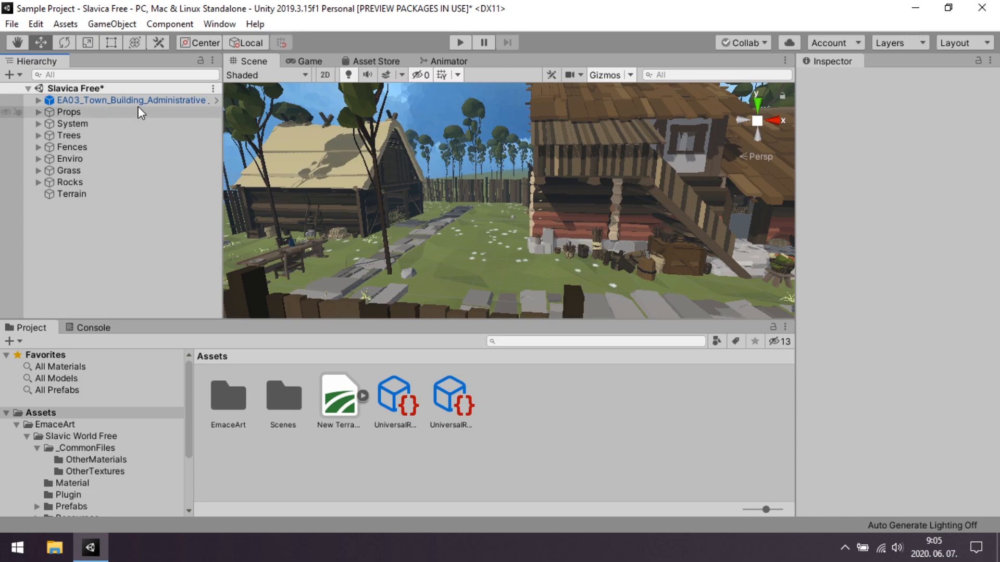
Select the camera beside the outdoor table and toggle the Post Processing option in its rendering settings.
{"action": "scroll", "coordinate": [440, 204], "scroll_direction": "down", "scroll_amount": 10}
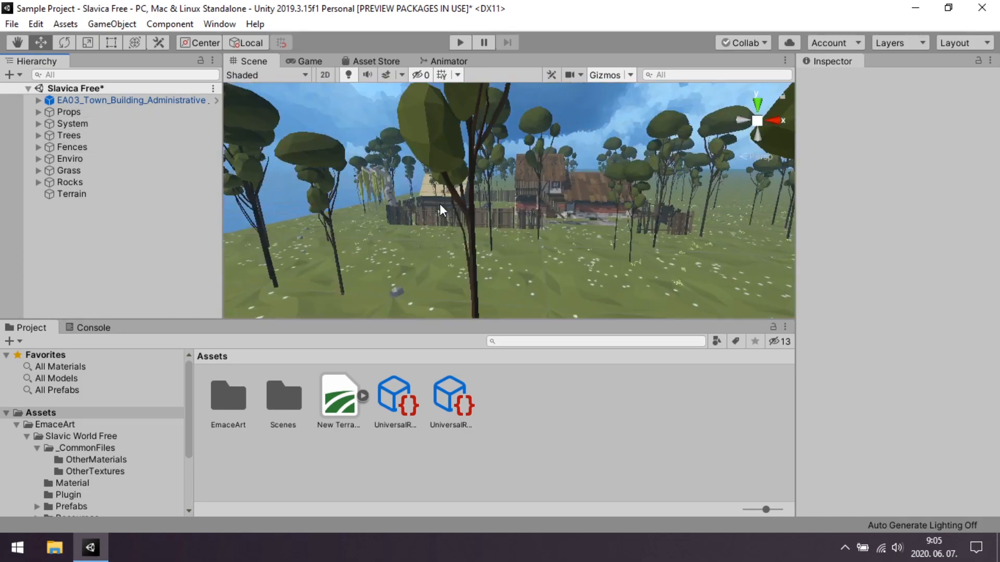
{"action": "scroll", "coordinate": [439, 214], "scroll_direction": "down", "scroll_amount": 10}
{"action": "scroll", "coordinate": [504, 221], "scroll_direction": "up", "scroll_amount": 8}
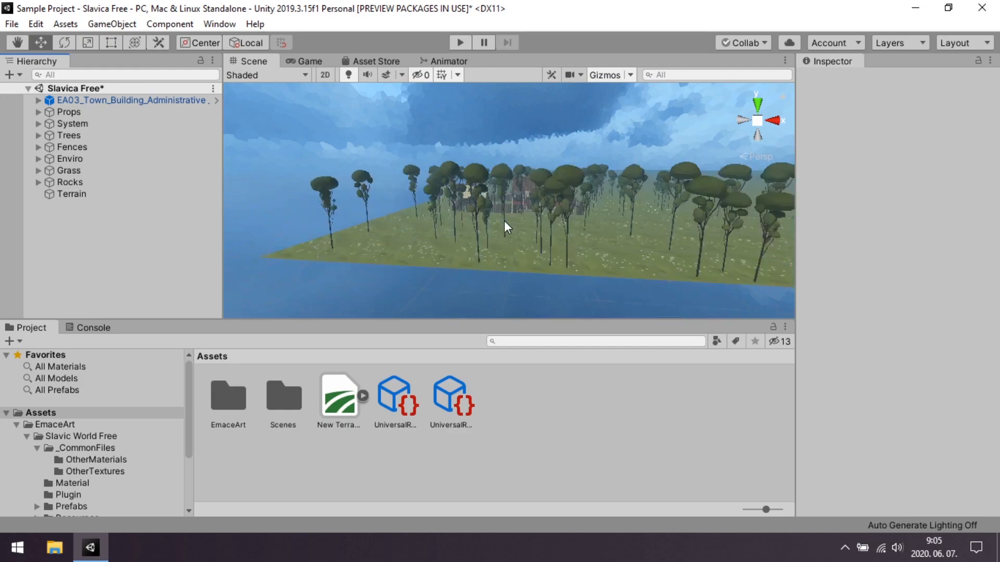
{"action": "scroll", "coordinate": [496, 221], "scroll_direction": "up", "scroll_amount": 8}
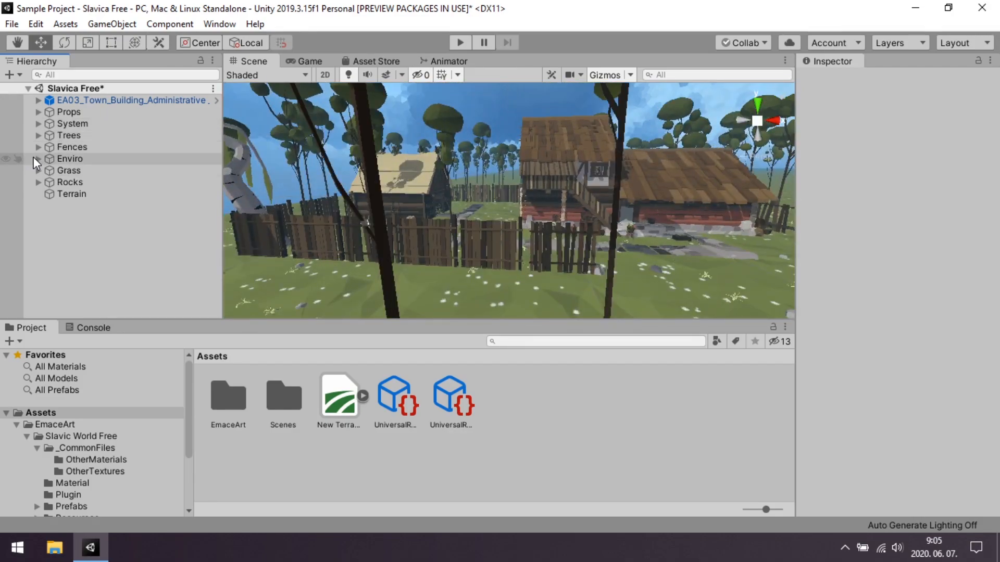
{"action": "left_click", "coordinate": [23, 43]}
{"action": "left_click_drag", "start_coordinate": [490, 180], "coordinate": [417, 253]}
{"action": "right_click_drag", "start_coordinate": [416, 261], "coordinate": [227, 144]}
{"action": "left_click", "coordinate": [41, 46]}
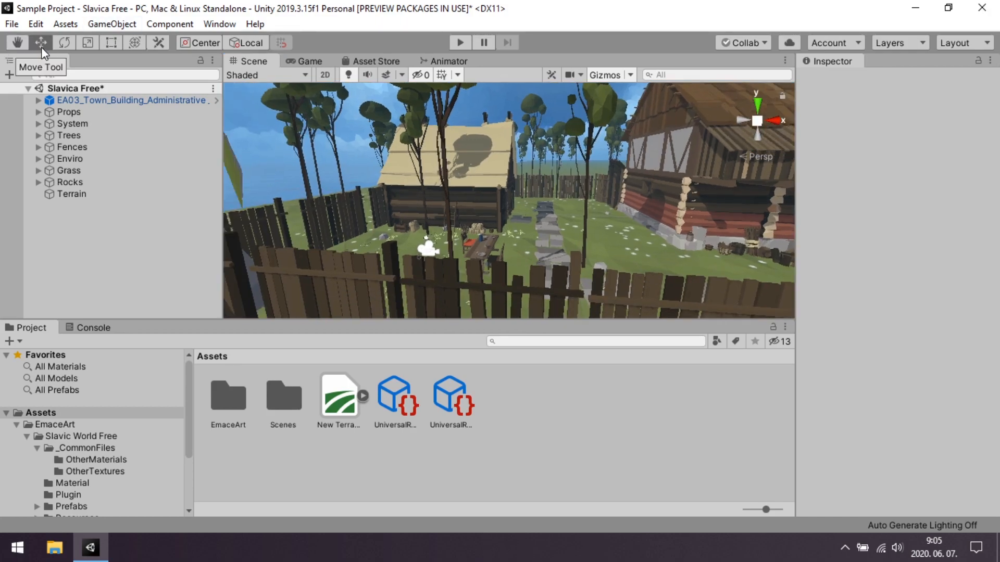
{"action": "left_click", "coordinate": [427, 247]}
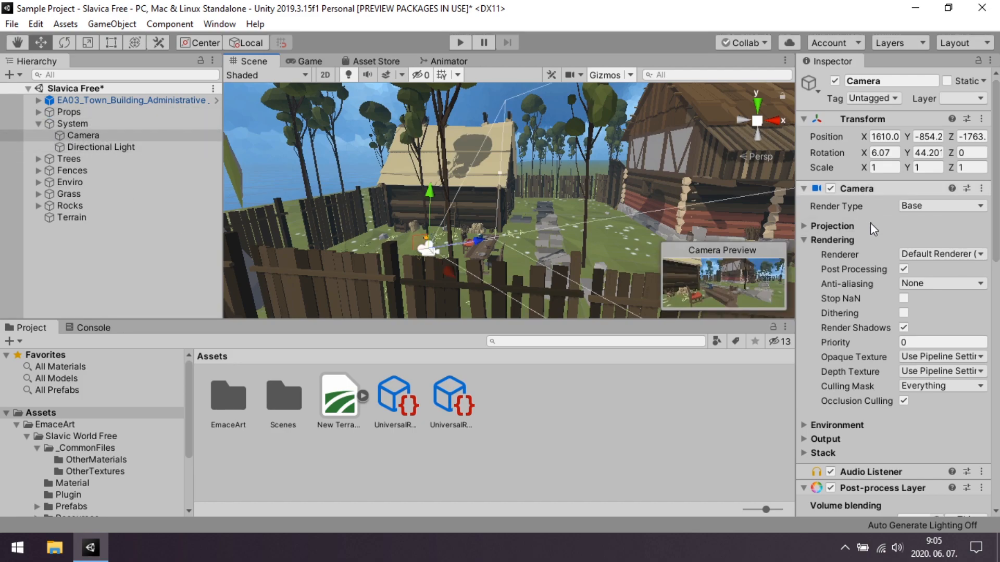
{"action": "left_click", "coordinate": [904, 269]}
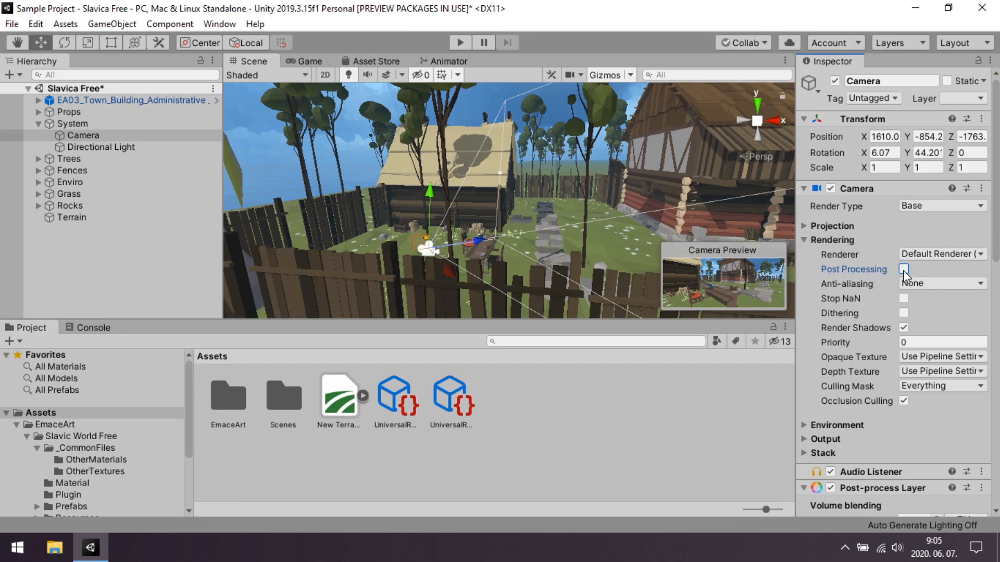
{"action": "left_click", "coordinate": [923, 344]}
{"action": "left_click", "coordinate": [146, 250]}
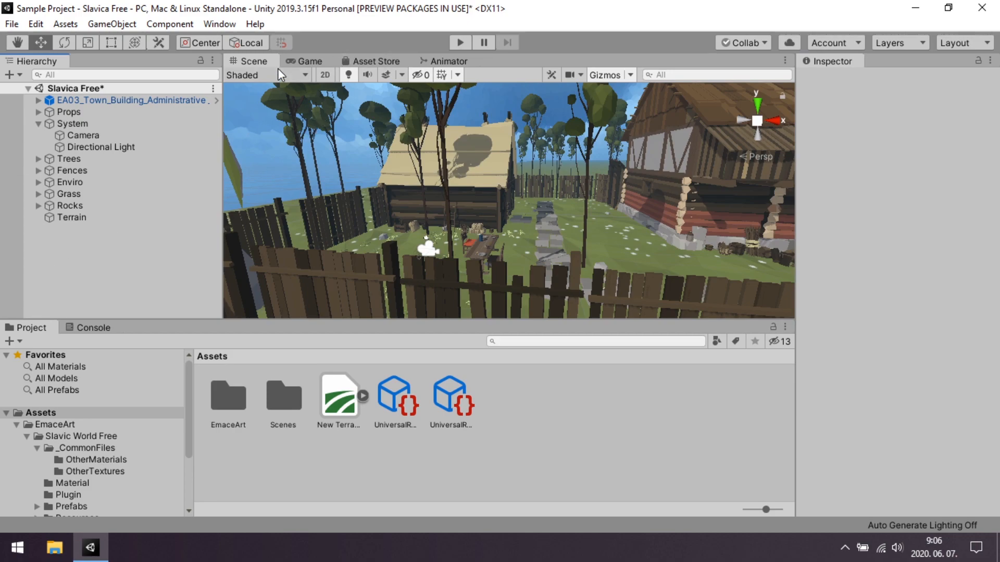
With the Game view shown, create an empty object at the scene root named PostProcessingEffects.
{"action": "left_click", "coordinate": [298, 64]}
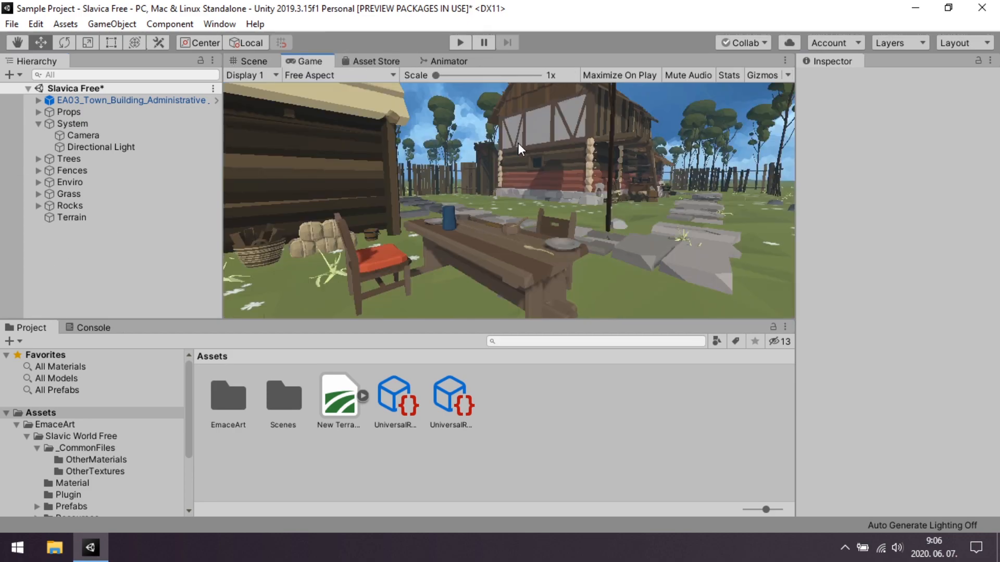
{"action": "right_click", "coordinate": [35, 240]}
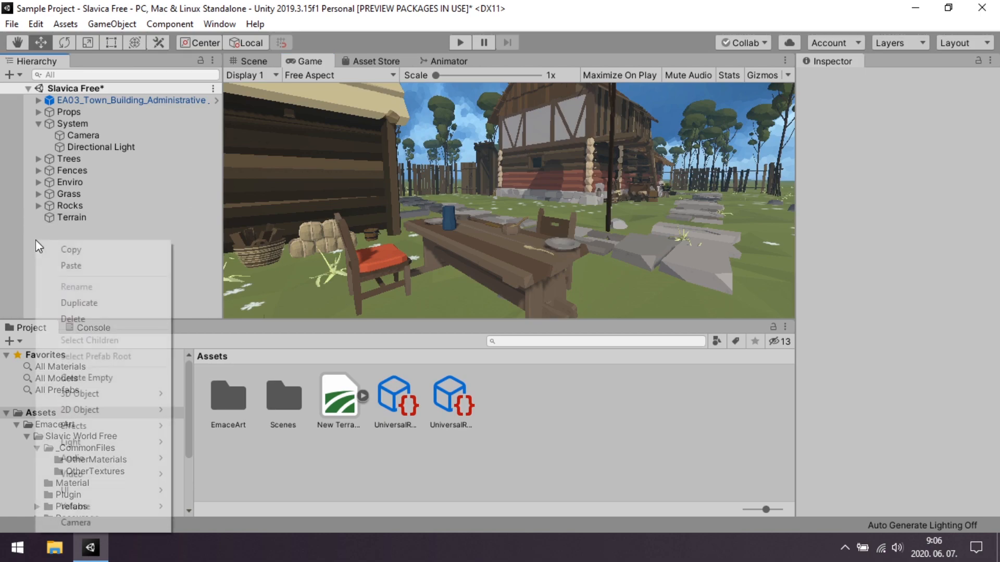
{"action": "left_click", "coordinate": [98, 379]}
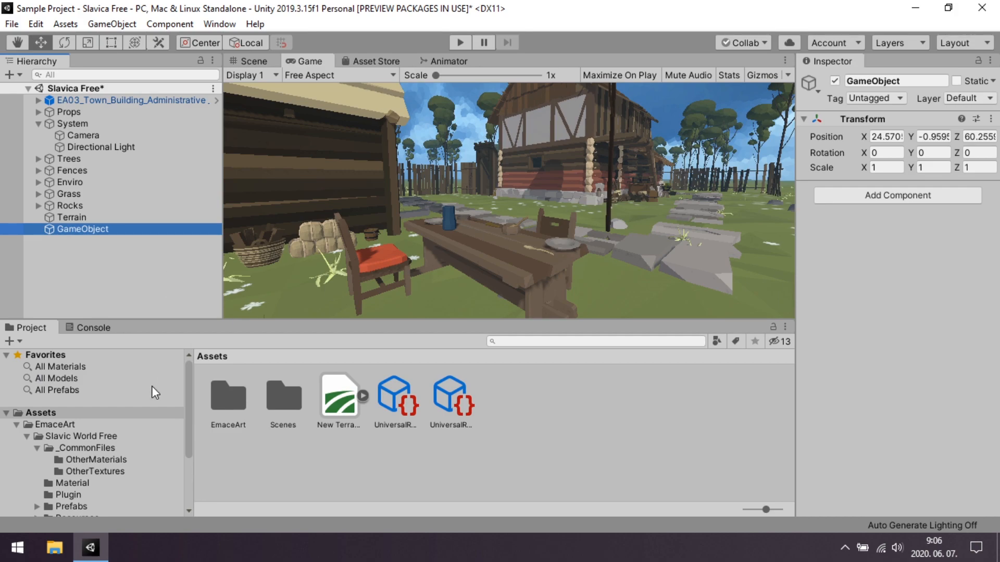
{"action": "type", "text": "P"}
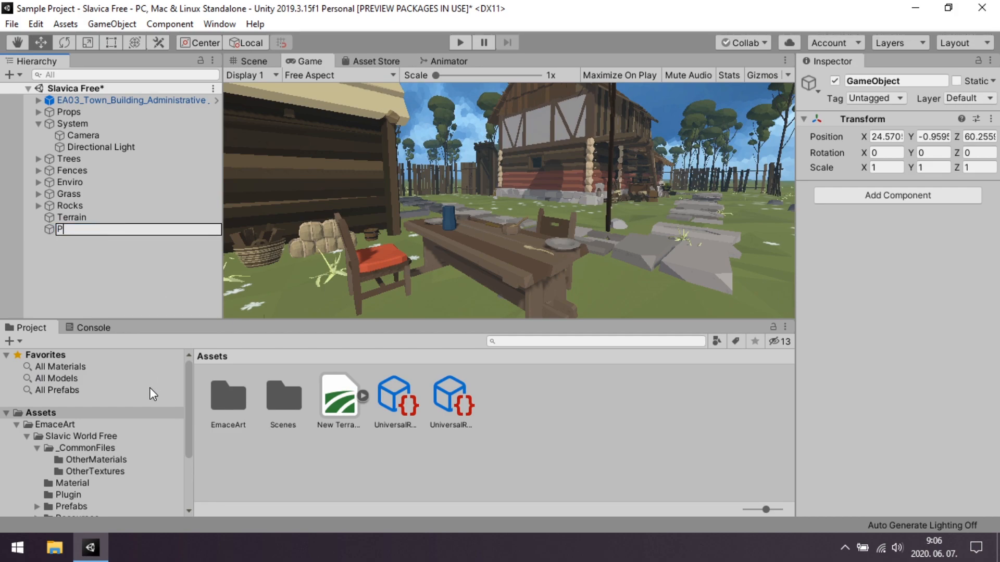
{"action": "type", "text": "ostProcessingEffects"}
{"action": "key", "text": "Return"}
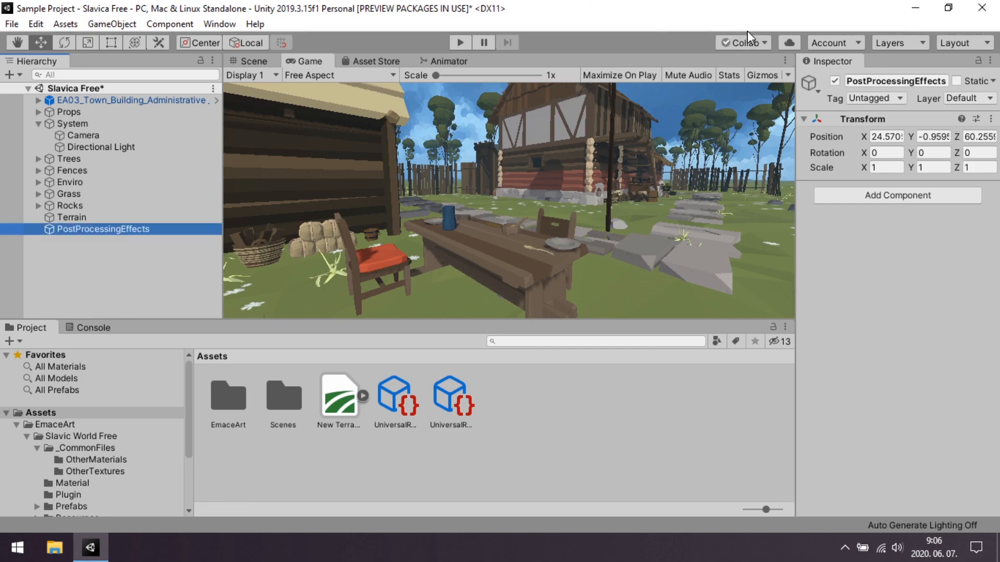
Add a Volume component to PostProcessingEffects and leave its mode as Global.
{"action": "left_click", "coordinate": [881, 197]}
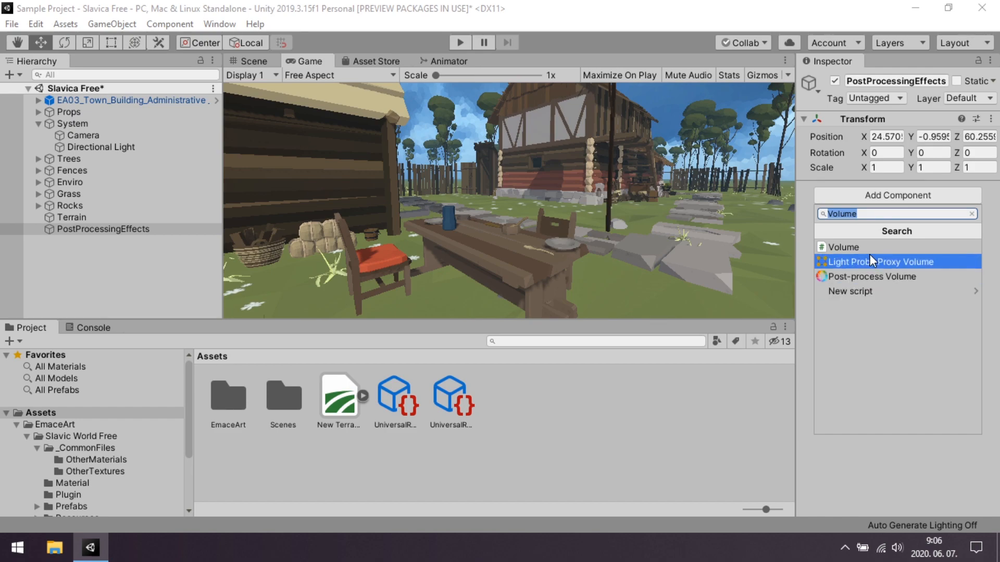
{"action": "left_click", "coordinate": [835, 251]}
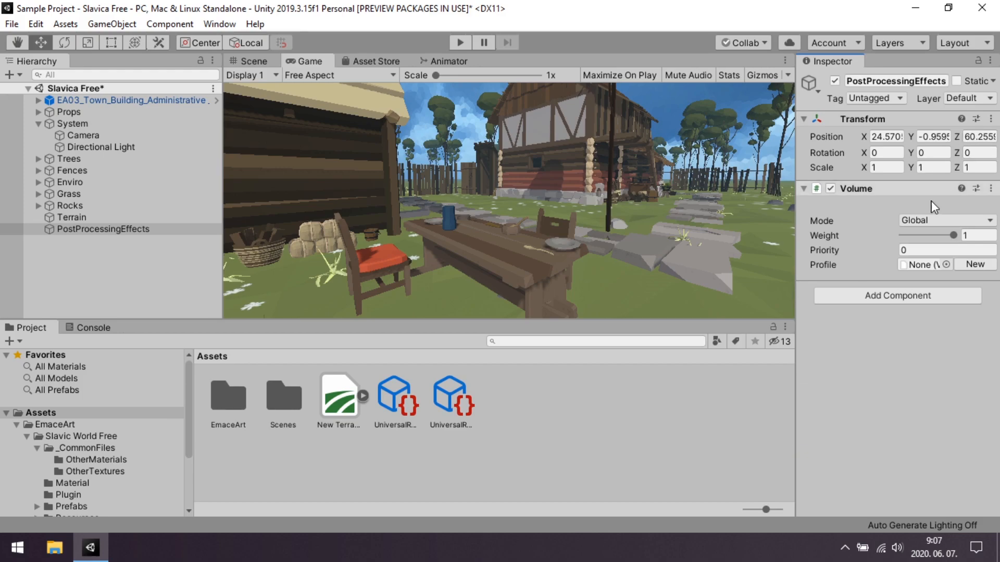
{"action": "left_click", "coordinate": [926, 220]}
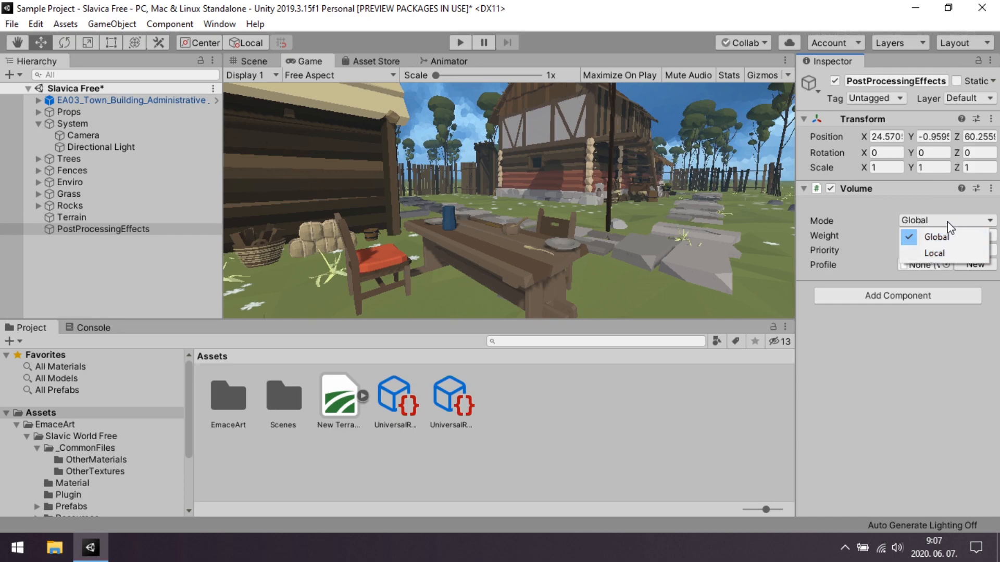
{"action": "left_click", "coordinate": [594, 3]}
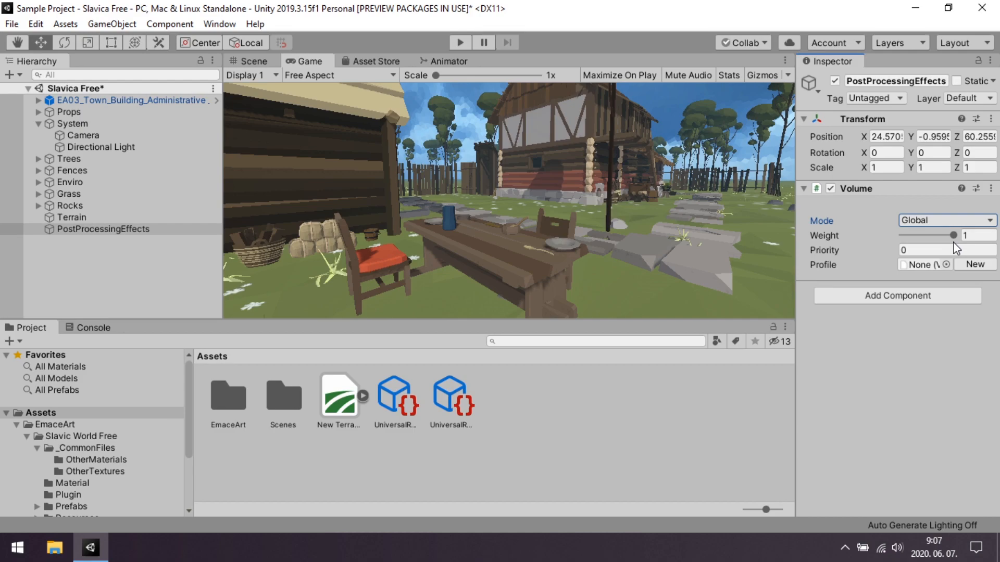
Try priorities 1 and 2 on the Volume, keeping its weight at 1, and set the priority back to 0.
{"action": "mouse_move", "coordinate": [953, 235]}
{"action": "left_mouse_down"}
{"action": "mouse_move", "coordinate": [888, 237]}
{"action": "mouse_move", "coordinate": [982, 245]}
{"action": "mouse_move", "coordinate": [889, 235]}
{"action": "mouse_move", "coordinate": [963, 249]}
{"action": "left_mouse_up"}
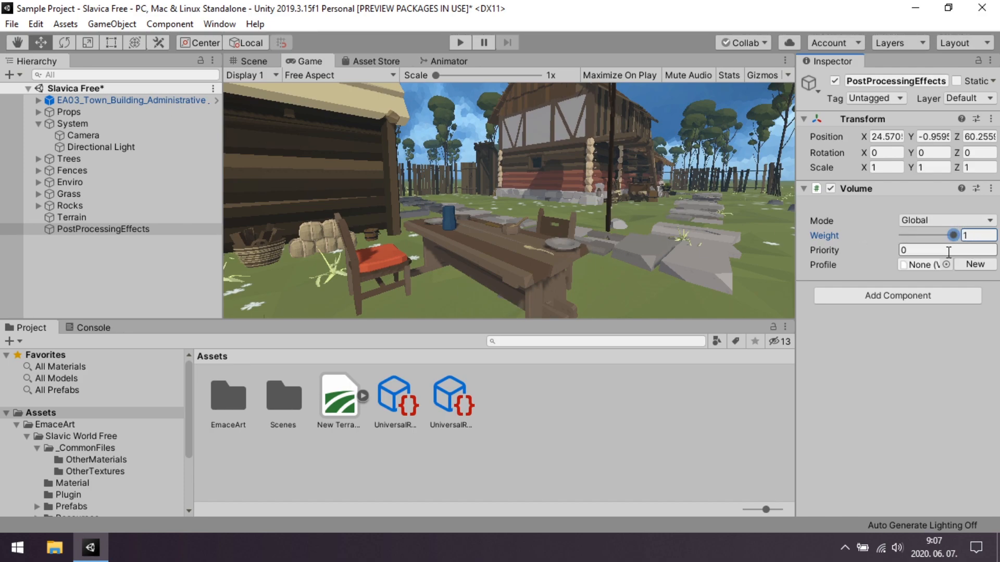
{"action": "left_click", "coordinate": [916, 252]}
{"action": "type", "text": "1"}
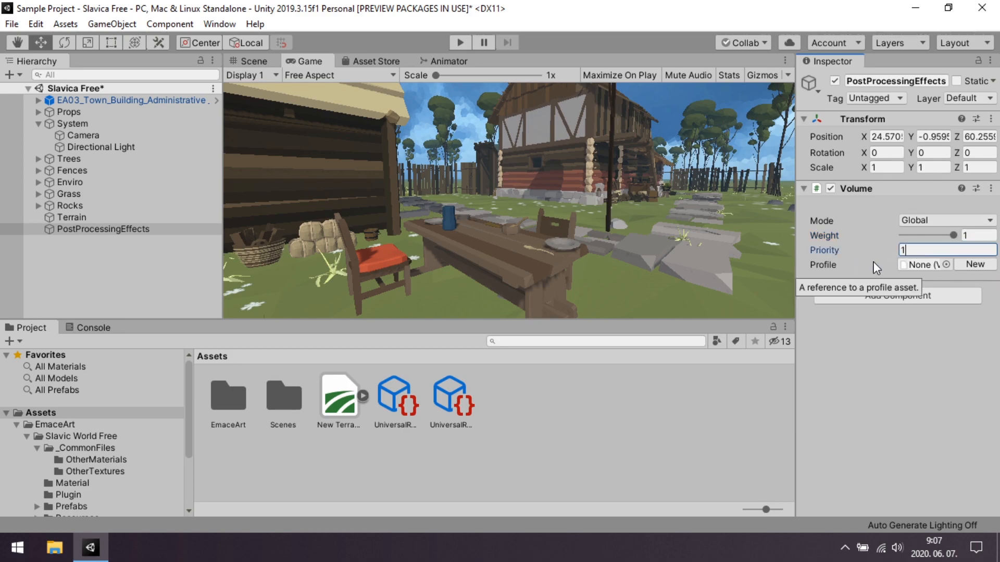
{"action": "key", "text": "BackSpace"}
{"action": "type", "text": "2"}
{"action": "key", "text": "BackSpace"}
{"action": "type", "text": "0"}
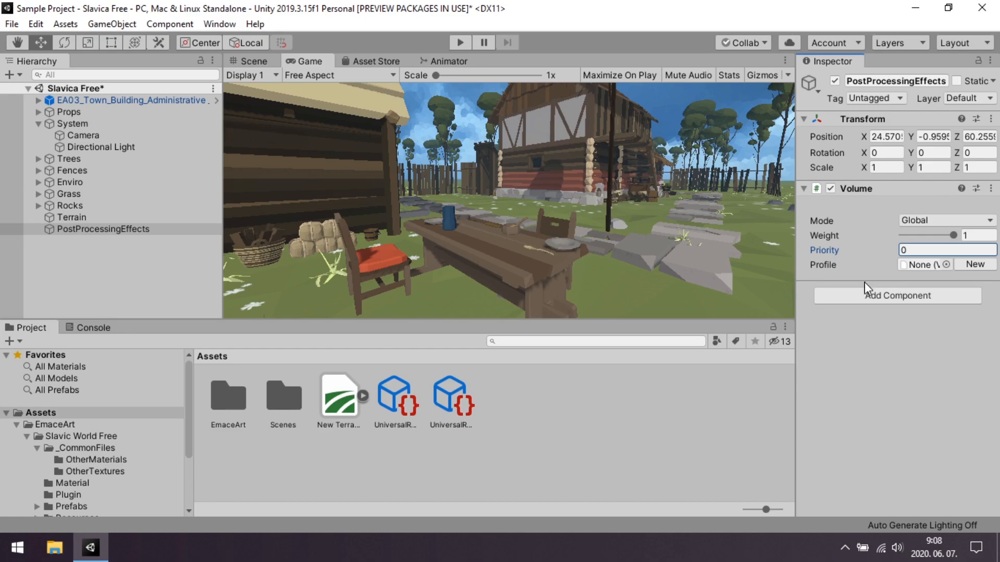
Widen the Inspector and create a new profile for the Volume, keeping Weight 1 and Mode Global.
{"action": "left_click_drag", "start_coordinate": [796, 264], "coordinate": [737, 260]}
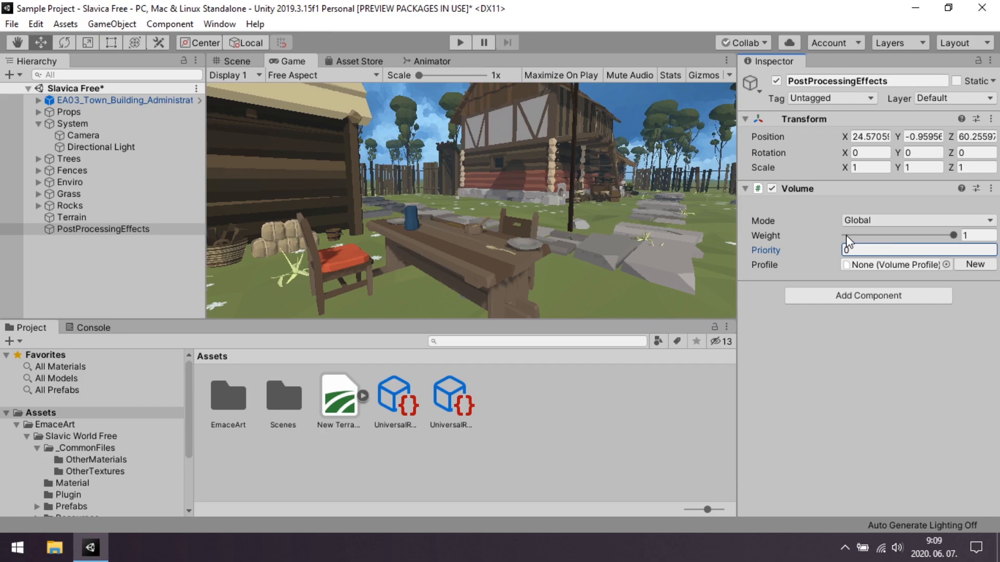
{"action": "left_click_drag", "start_coordinate": [876, 237], "coordinate": [956, 238]}
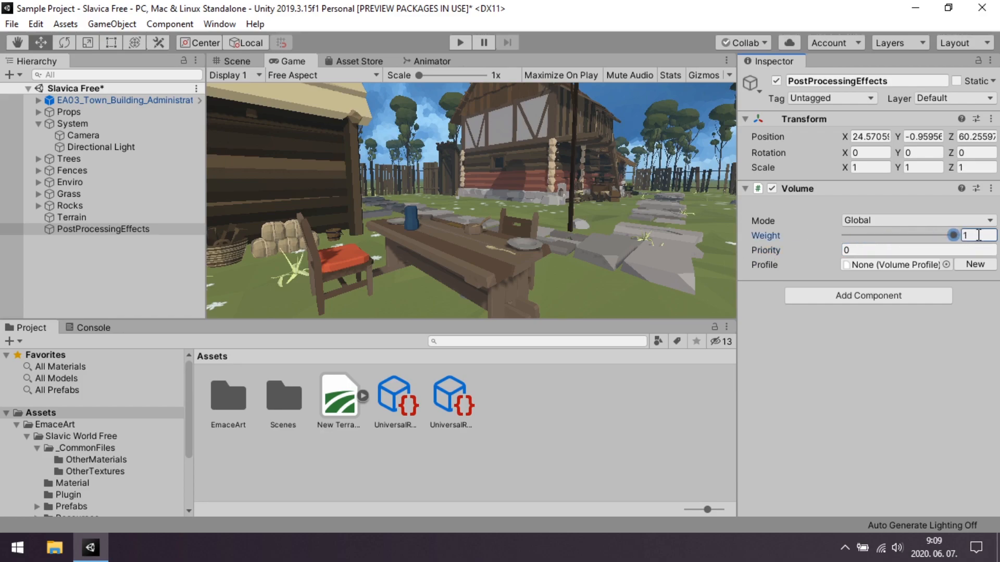
{"action": "left_click", "coordinate": [882, 220]}
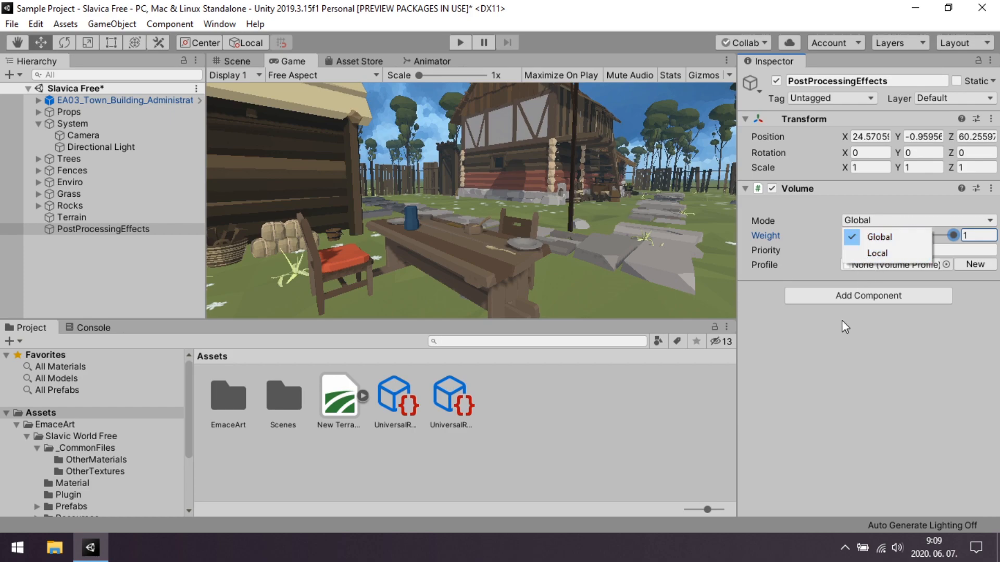
{"action": "left_click", "coordinate": [786, 463]}
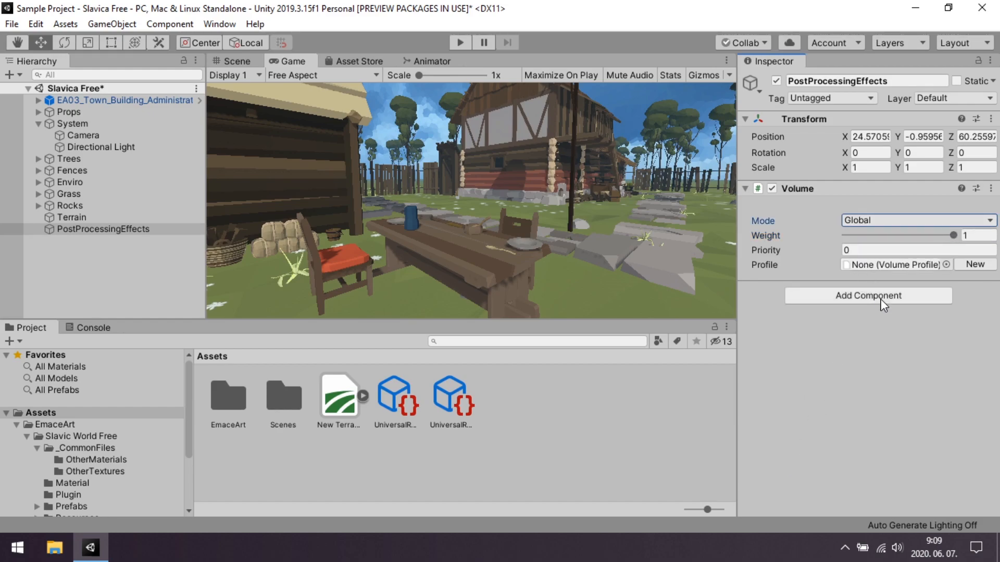
{"action": "left_click", "coordinate": [977, 265]}
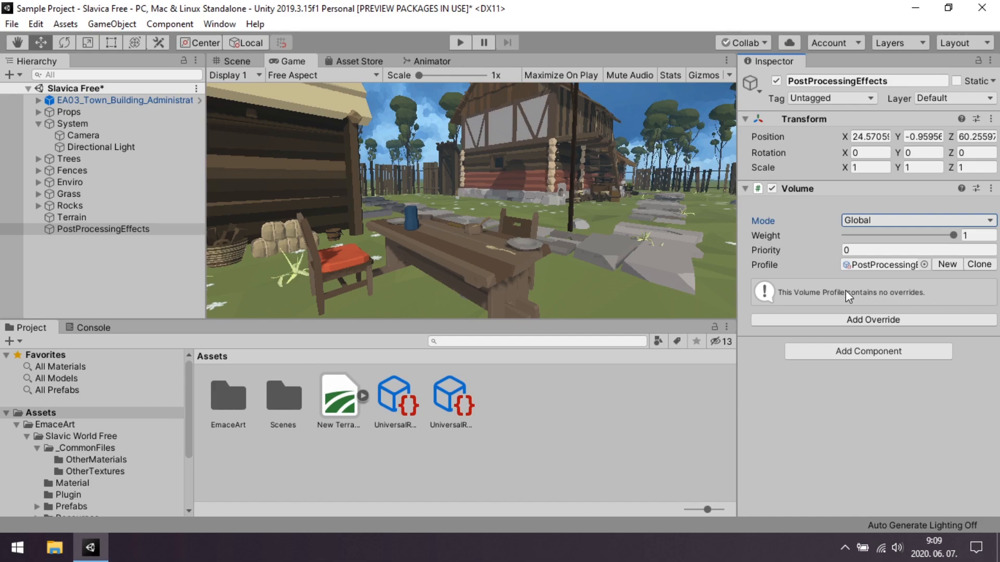
Add a Bloom override to the Volume profile and enable all of its parameters.
{"action": "left_click", "coordinate": [888, 321]}
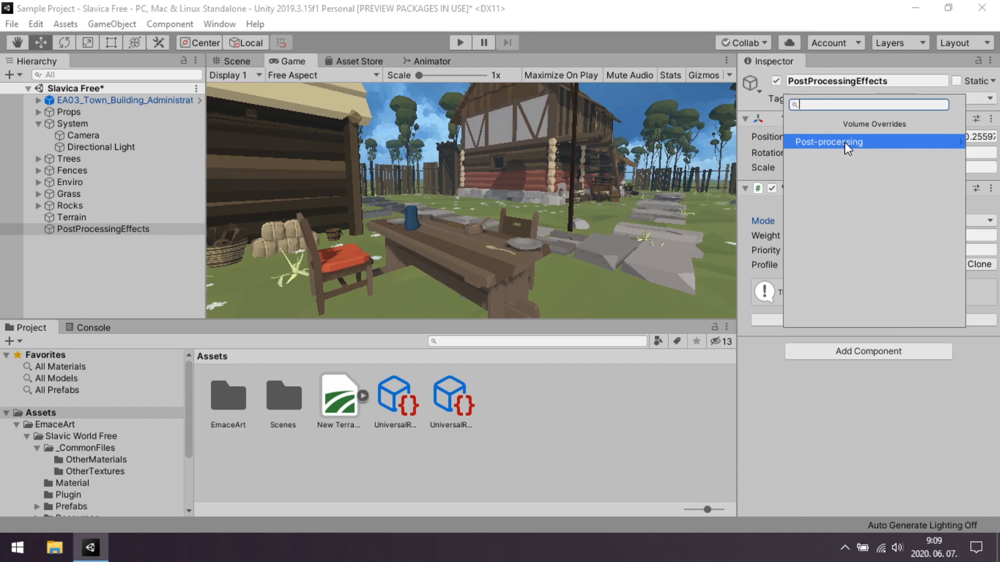
{"action": "left_click", "coordinate": [833, 142]}
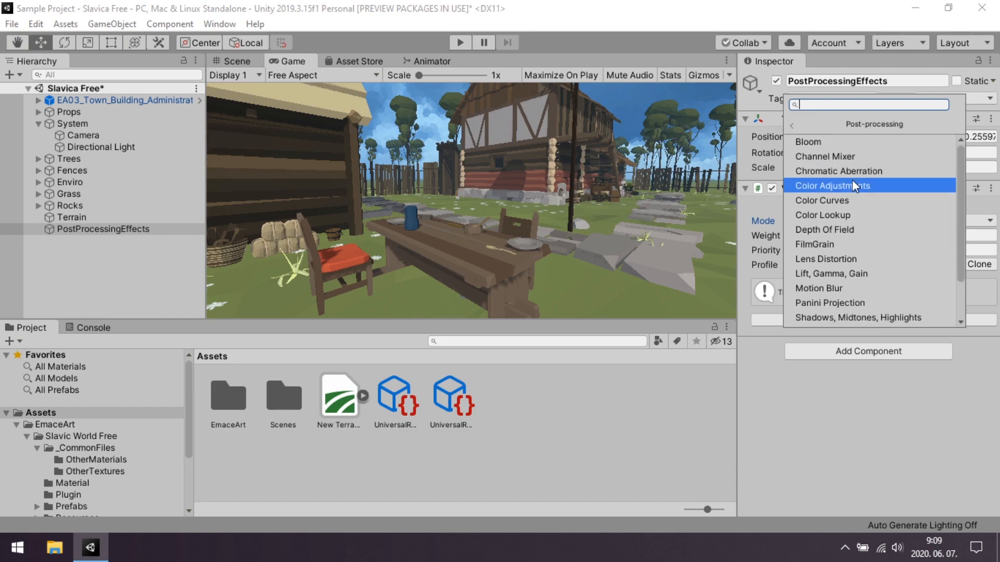
{"action": "scroll", "coordinate": [852, 181], "scroll_direction": "down", "scroll_amount": 2}
{"action": "scroll", "coordinate": [849, 205], "scroll_direction": "up", "scroll_amount": 2}
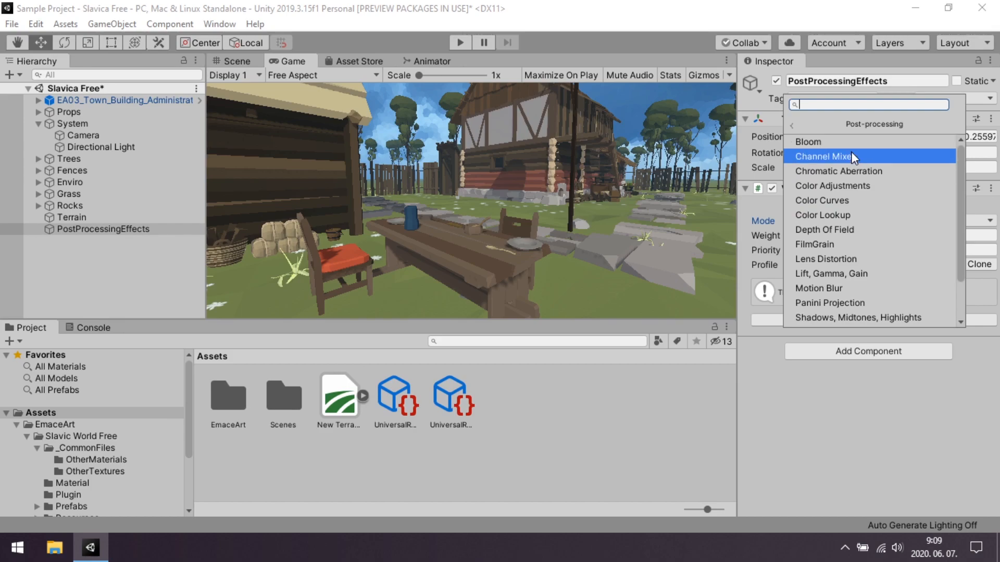
{"action": "scroll", "coordinate": [859, 235], "scroll_direction": "down", "scroll_amount": 2}
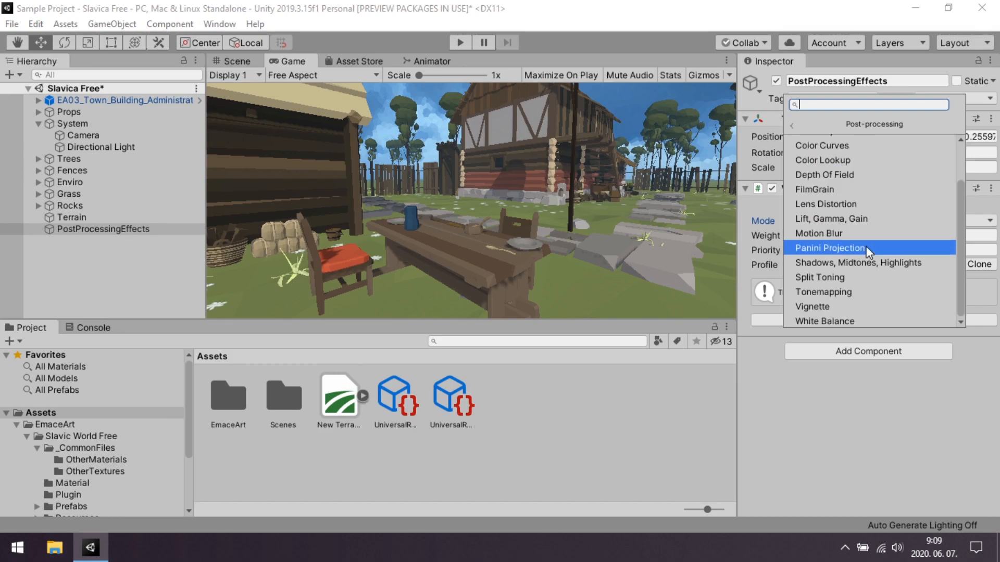
{"action": "scroll", "coordinate": [864, 247], "scroll_direction": "up", "scroll_amount": 2}
{"action": "scroll", "coordinate": [863, 176], "scroll_direction": "down", "scroll_amount": 2}
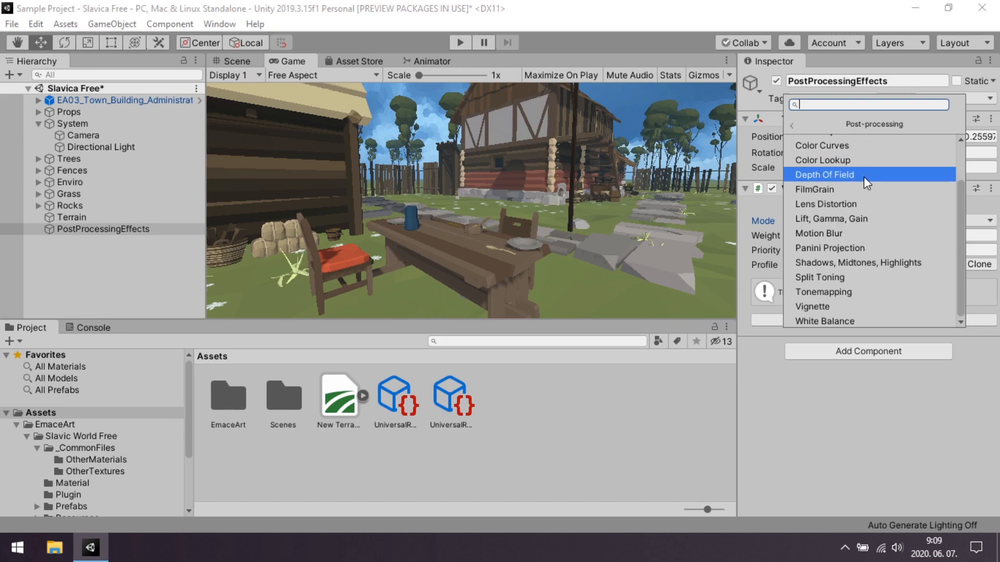
{"action": "scroll", "coordinate": [864, 177], "scroll_direction": "up", "scroll_amount": 2}
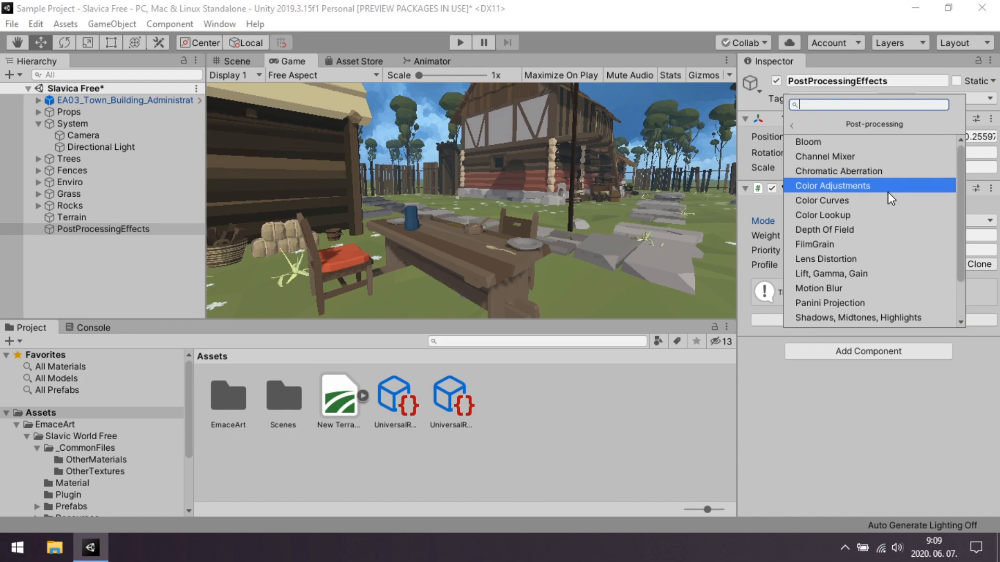
{"action": "left_click", "coordinate": [814, 142]}
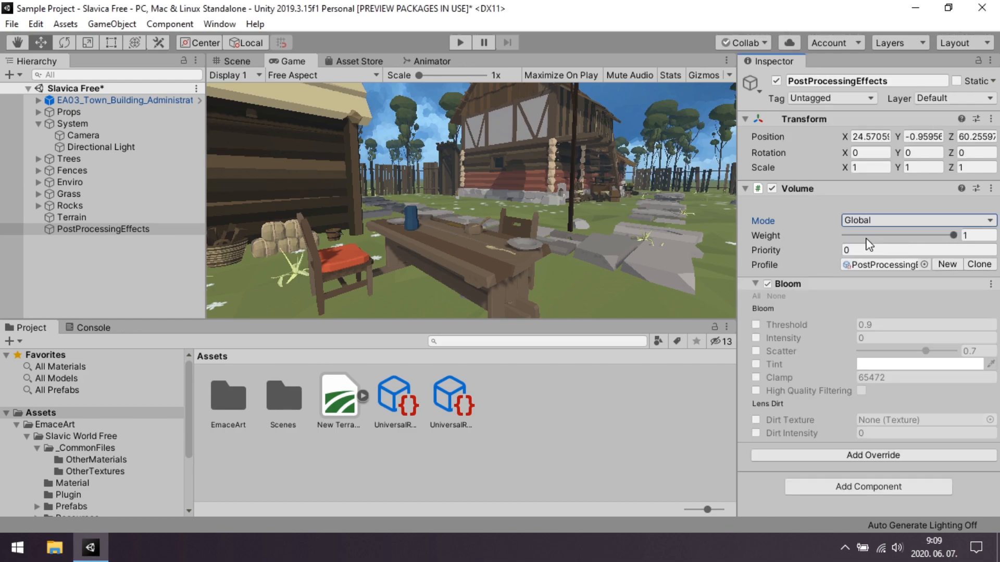
{"action": "left_click", "coordinate": [758, 295]}
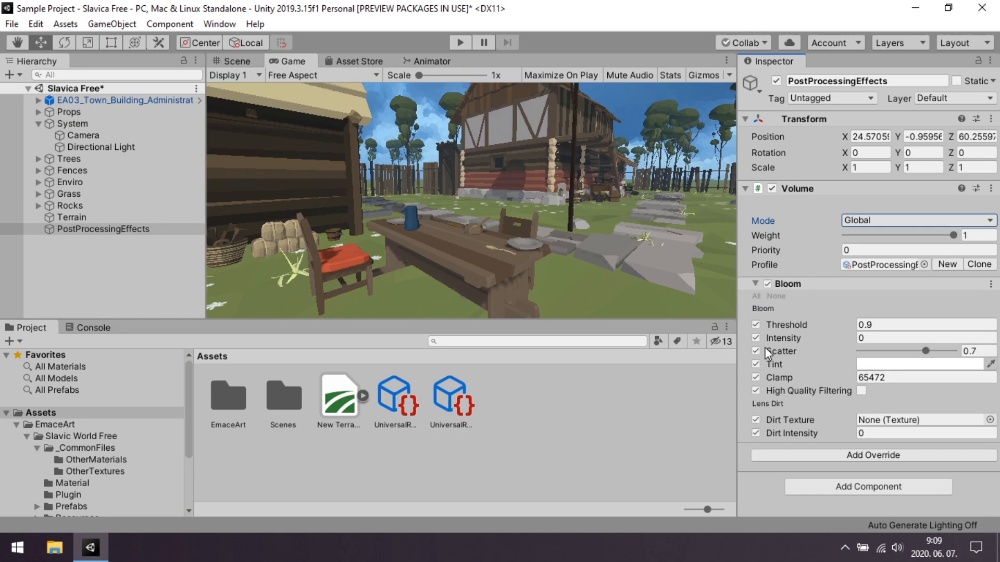
Set the Bloom's scatter to 0.656, intensity to 39.76 and threshold to 1.04.
{"action": "mouse_move", "coordinate": [926, 351]}
{"action": "left_mouse_down"}
{"action": "mouse_move", "coordinate": [951, 352]}
{"action": "mouse_move", "coordinate": [932, 359]}
{"action": "left_mouse_up"}
{"action": "left_click_drag", "start_coordinate": [888, 360], "coordinate": [922, 358]}
{"action": "left_click_drag", "start_coordinate": [805, 338], "coordinate": [979, 342]}
{"action": "left_click_drag", "start_coordinate": [447, 398], "coordinate": [466, 280]}
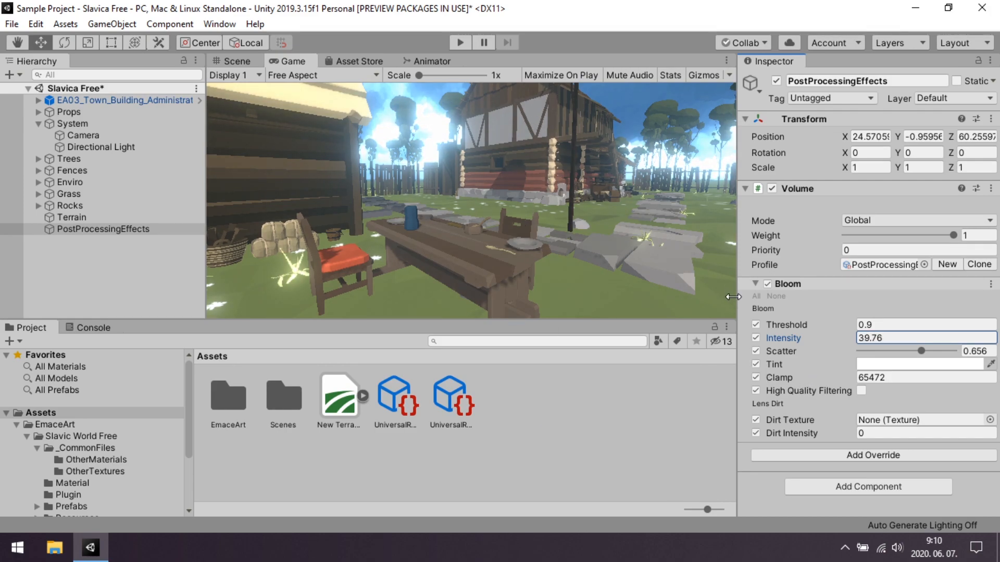
{"action": "left_click_drag", "start_coordinate": [811, 324], "coordinate": [781, 321]}
Change the Bloom's tint to a dark red and close the color picker.
{"action": "left_click", "coordinate": [891, 365]}
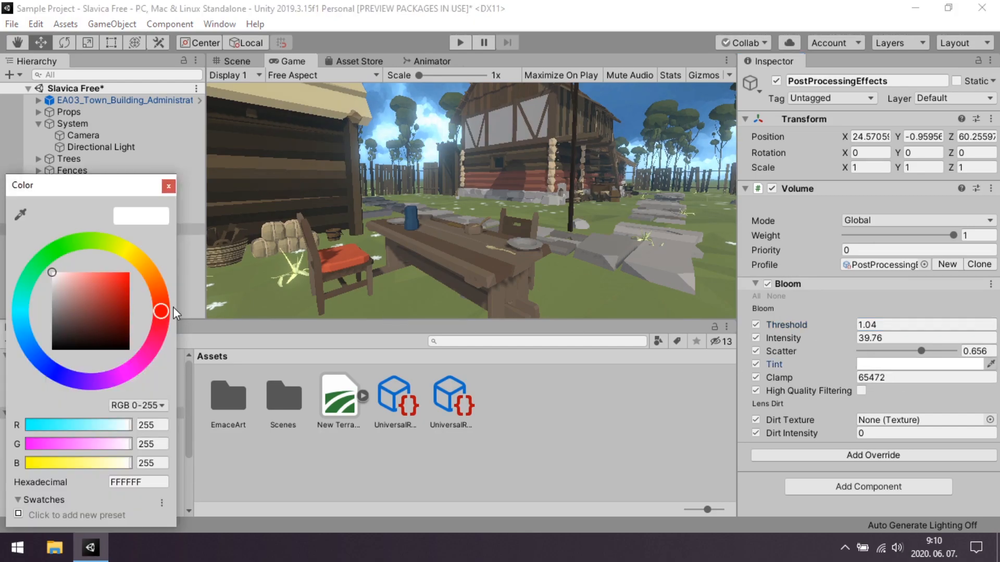
{"action": "left_click", "coordinate": [98, 307]}
{"action": "left_click", "coordinate": [905, 363]}
{"action": "left_click_drag", "start_coordinate": [83, 293], "coordinate": [185, 215]}
{"action": "left_click", "coordinate": [167, 185]}
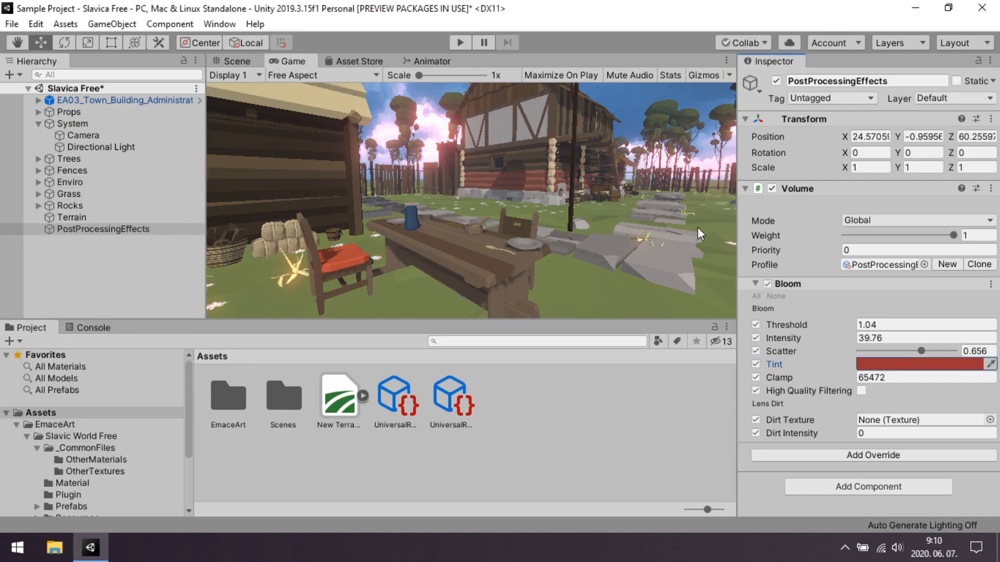
Try the Bloom without its Clamp override and with High Quality Filtering, and restore both settings.
{"action": "left_click", "coordinate": [755, 378]}
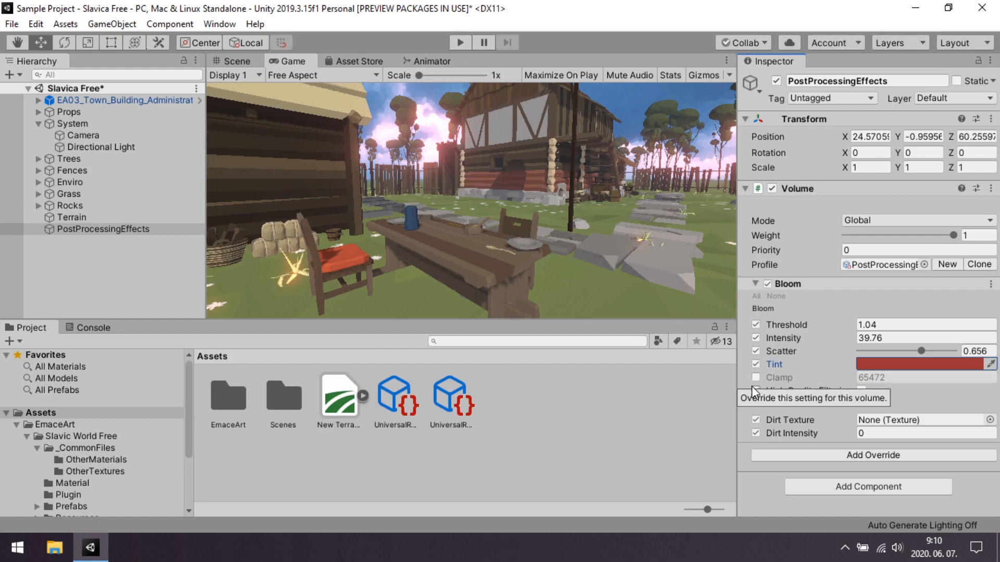
{"action": "left_click", "coordinate": [756, 378]}
{"action": "left_click", "coordinate": [861, 391]}
{"action": "left_click", "coordinate": [860, 391]}
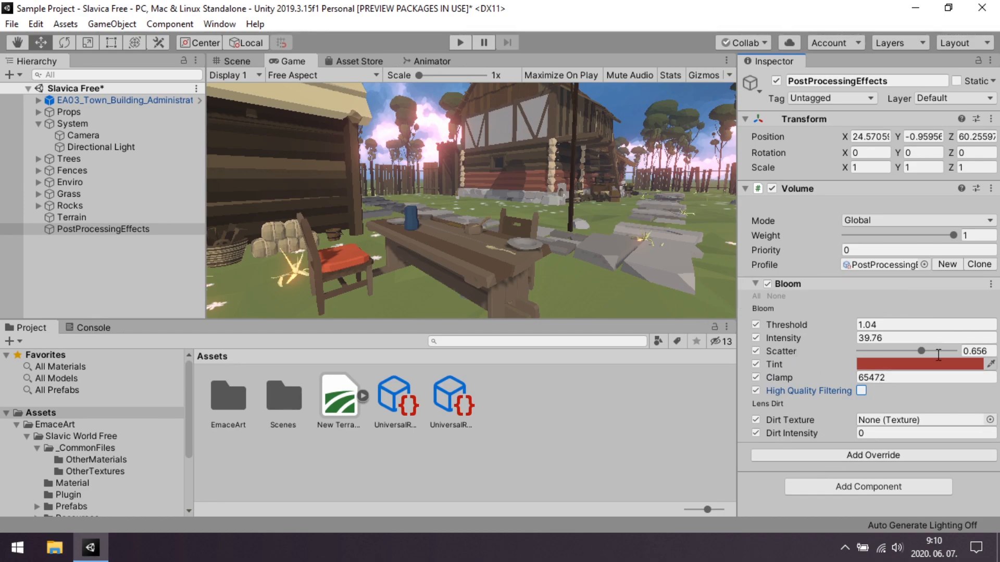
Add a Chromatic Aberration override to the Volume, enable its Intensity parameter and set it to 1.
{"action": "left_click", "coordinate": [870, 457]}
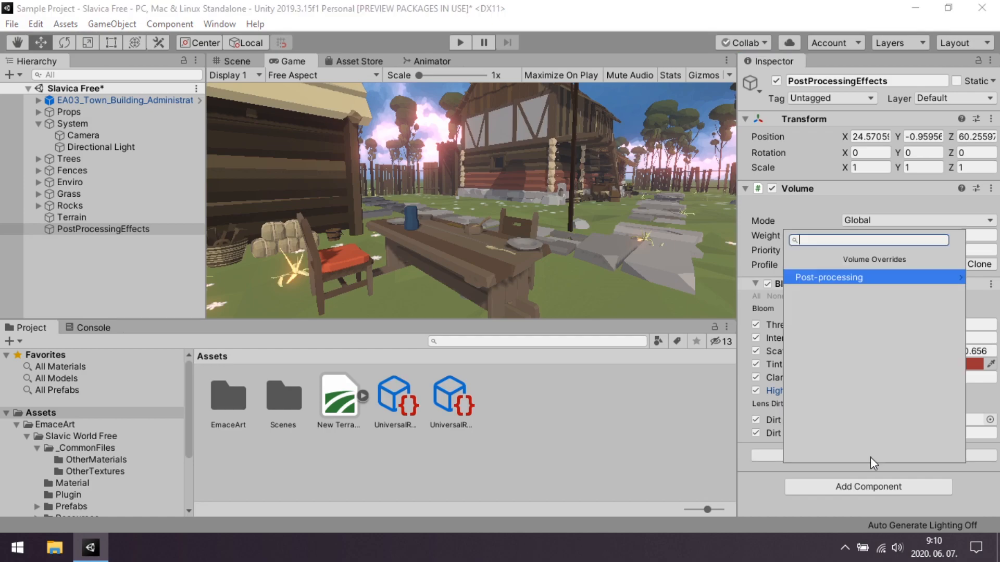
{"action": "left_click", "coordinate": [823, 276]}
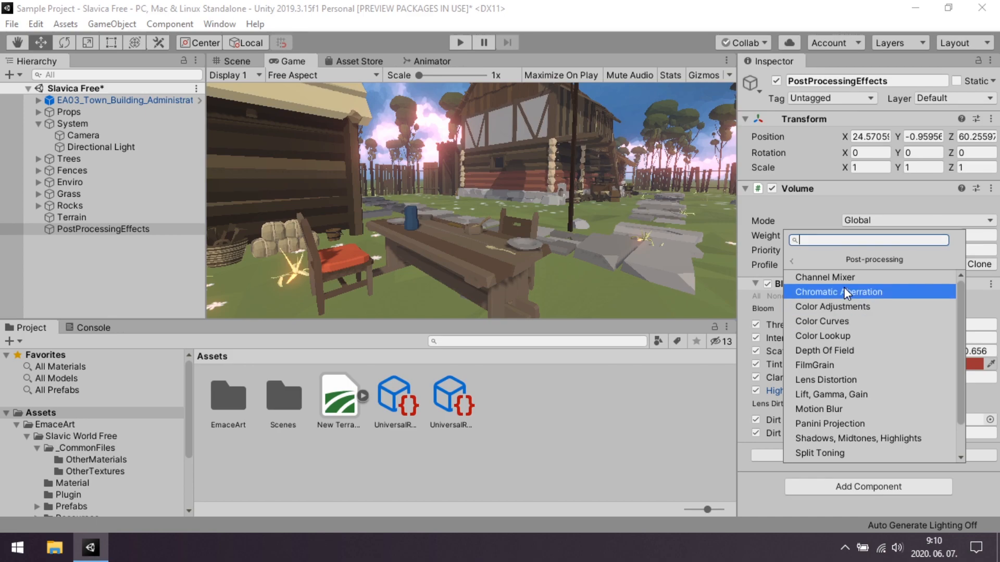
{"action": "left_click", "coordinate": [885, 293]}
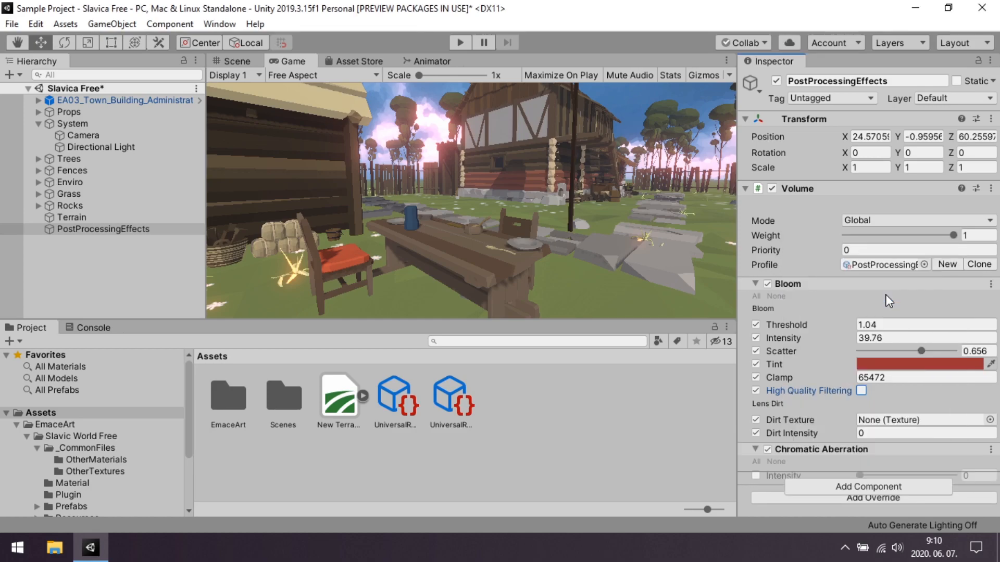
{"action": "scroll", "coordinate": [749, 425], "scroll_direction": "down", "scroll_amount": 2}
{"action": "left_click", "coordinate": [755, 446]}
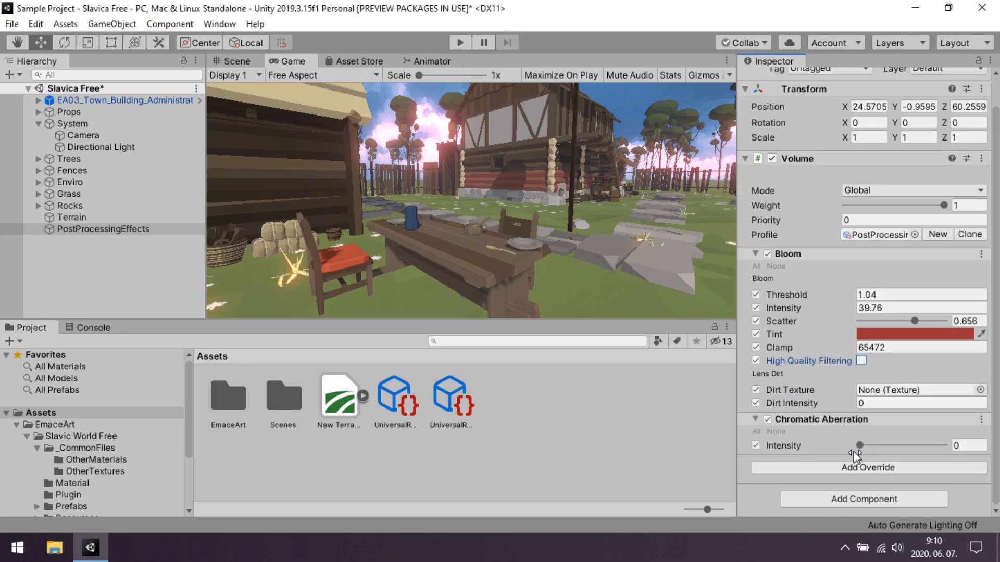
{"action": "left_click_drag", "start_coordinate": [861, 441], "coordinate": [964, 460]}
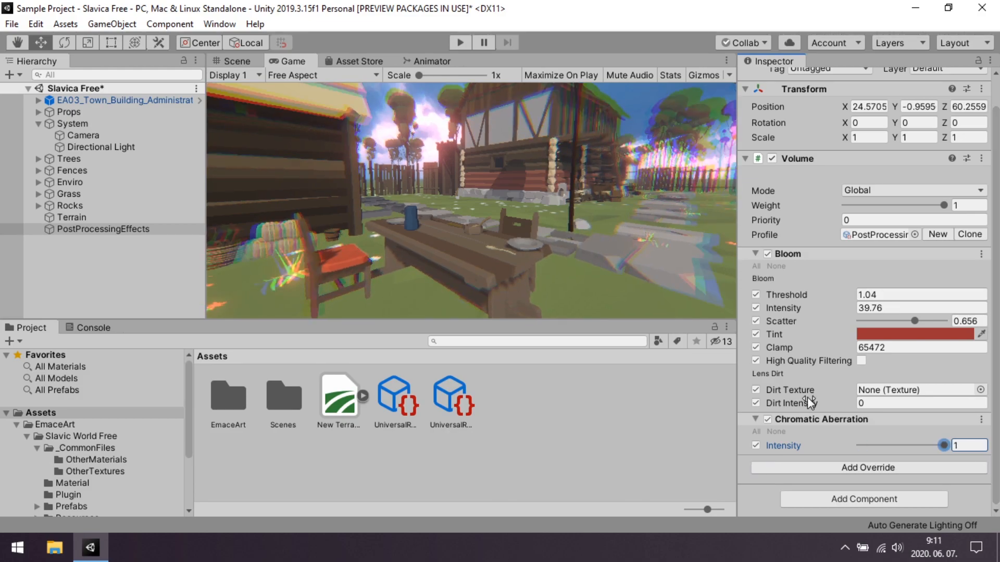
Add a Color Adjustments override to the Volume and enable all of its parameters.
{"action": "left_click", "coordinate": [896, 468]}
{"action": "left_click", "coordinate": [854, 289]}
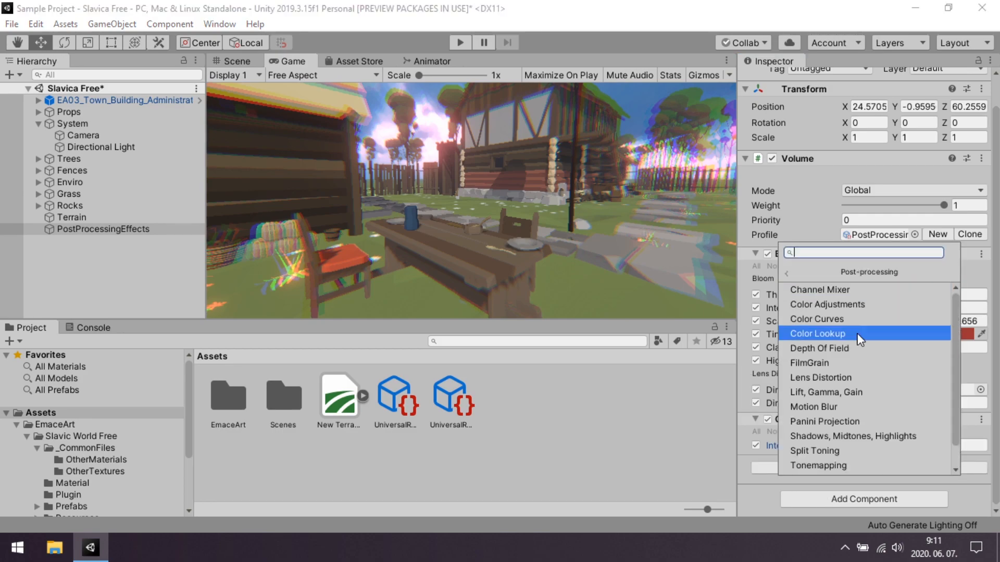
{"action": "scroll", "coordinate": [865, 320], "scroll_direction": "down", "scroll_amount": 1}
{"action": "scroll", "coordinate": [859, 322], "scroll_direction": "up", "scroll_amount": 1}
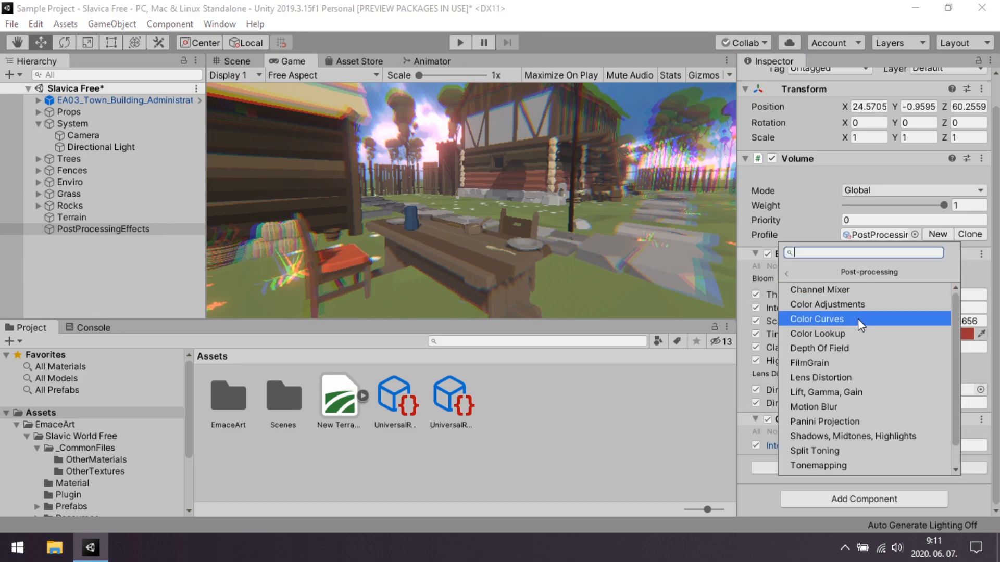
{"action": "left_click", "coordinate": [833, 303]}
{"action": "scroll", "coordinate": [776, 398], "scroll_direction": "down", "scroll_amount": 3}
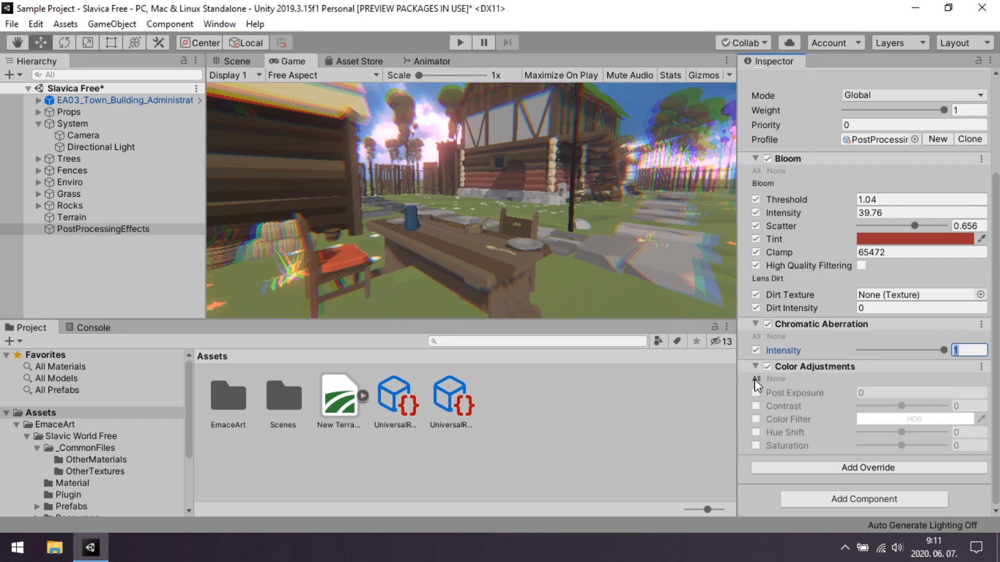
{"action": "left_click", "coordinate": [756, 380]}
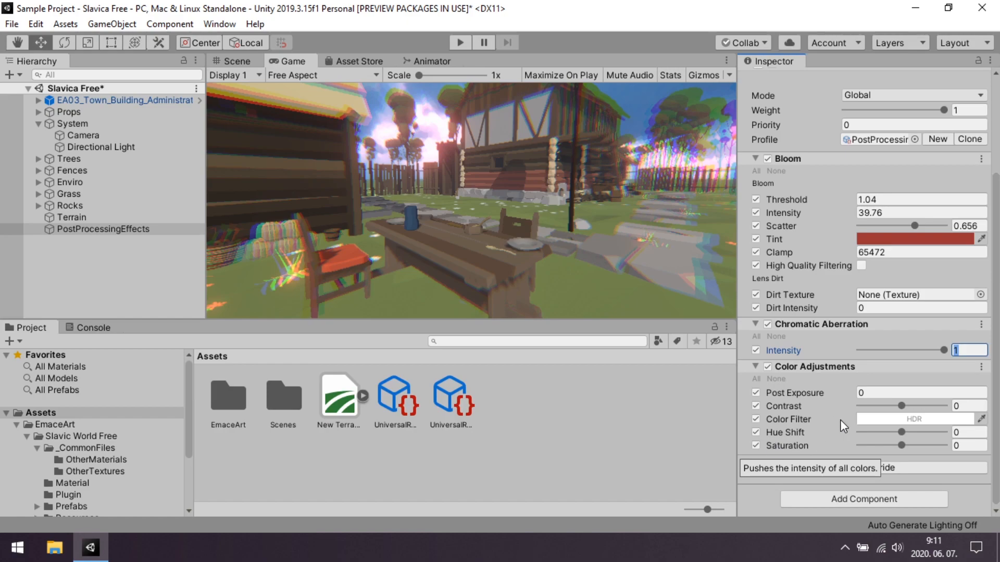
Try saturation values of 100 and 8 and a hue shift of 78 in Color Adjustments, and set the hue shift back to 0.
{"action": "left_click_drag", "start_coordinate": [898, 445], "coordinate": [945, 452]}
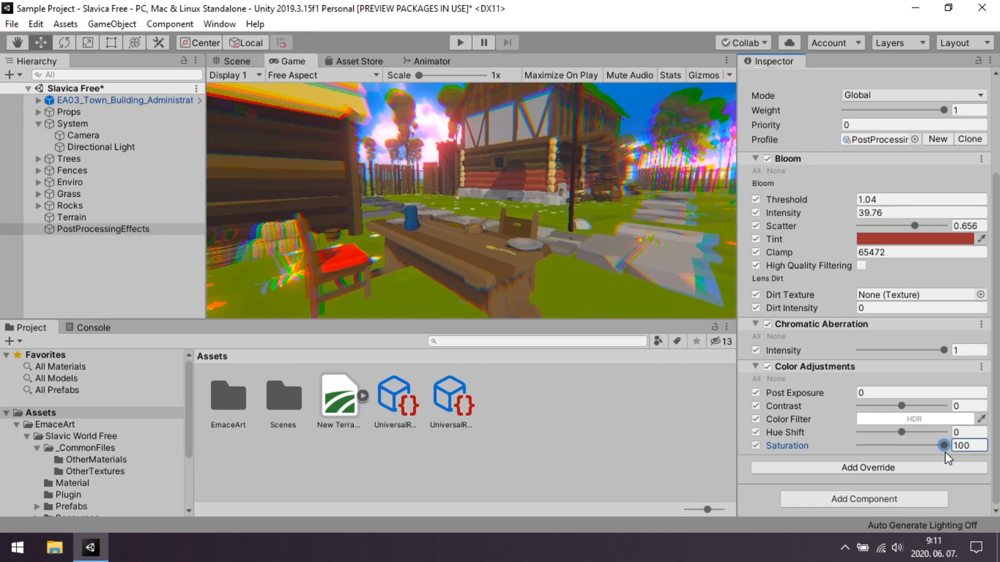
{"action": "left_click_drag", "start_coordinate": [890, 432], "coordinate": [908, 448]}
{"action": "left_click", "coordinate": [944, 446]}
{"action": "left_click", "coordinate": [969, 433]}
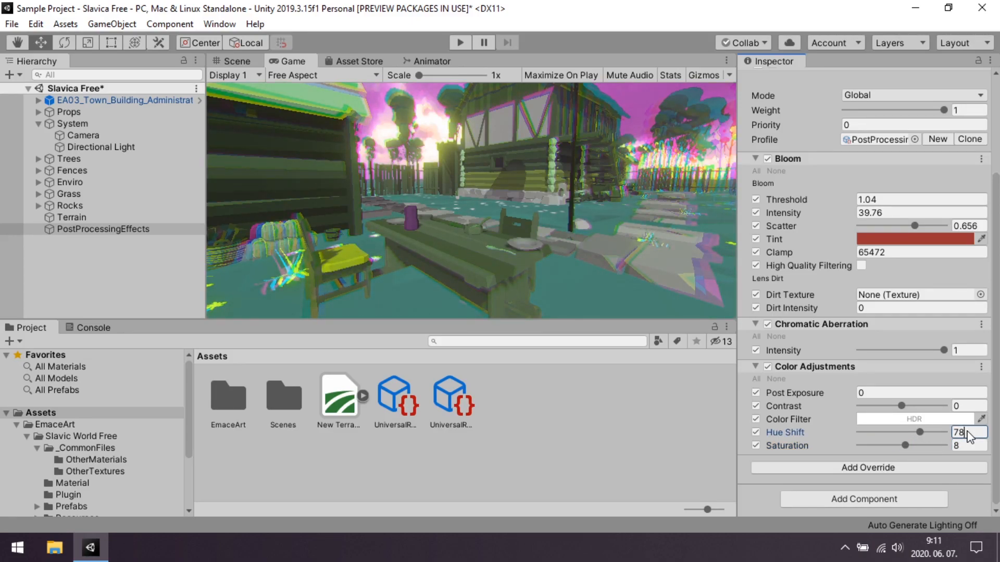
{"action": "type", "text": "0"}
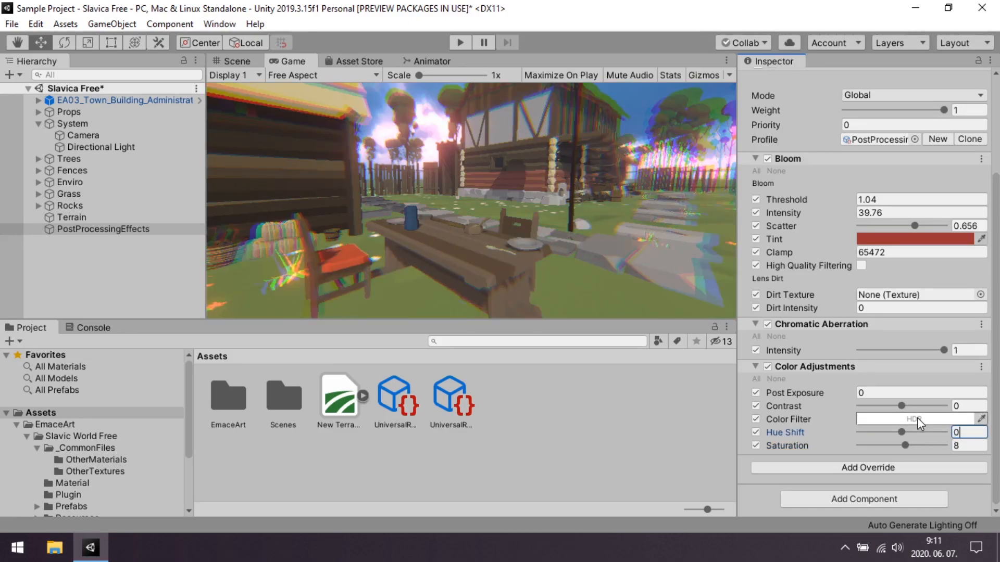
Set the Color Adjustments saturation to 62, contrast to 42 and post exposure to 1.44.
{"action": "left_click_drag", "start_coordinate": [904, 448], "coordinate": [928, 452]}
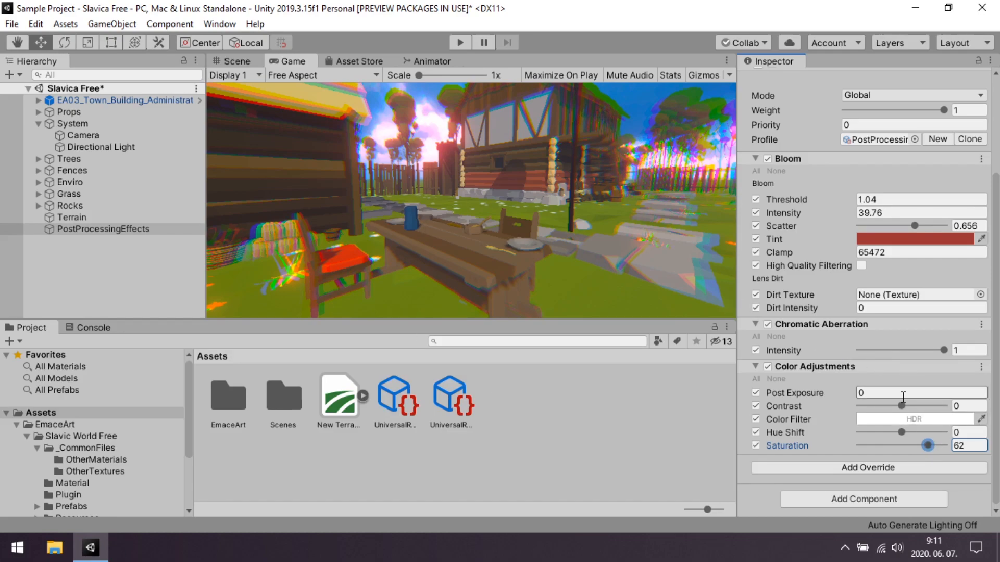
{"action": "left_click_drag", "start_coordinate": [901, 406], "coordinate": [920, 406]}
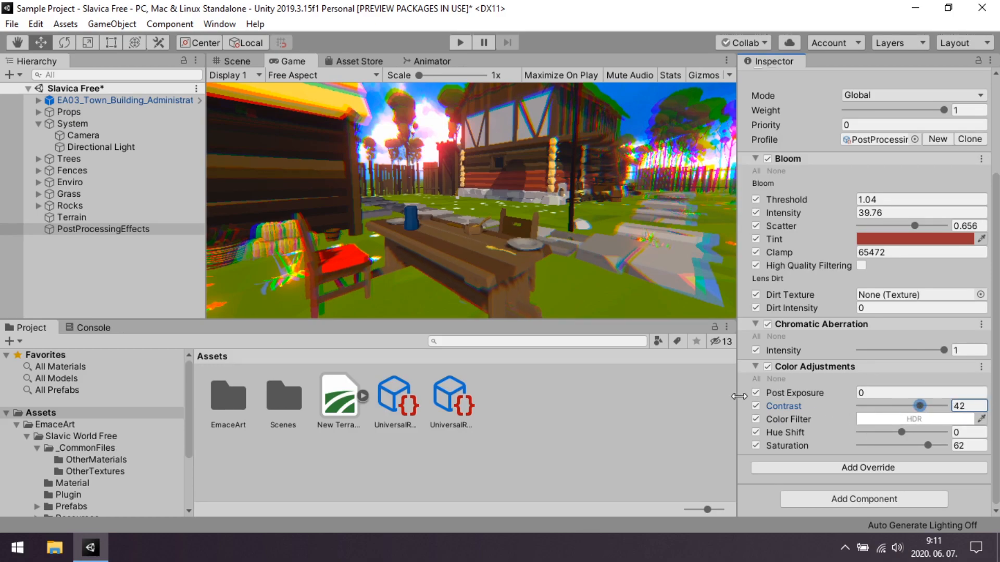
{"action": "left_click_drag", "start_coordinate": [851, 388], "coordinate": [898, 394]}
{"action": "type", "text": "1.0"}
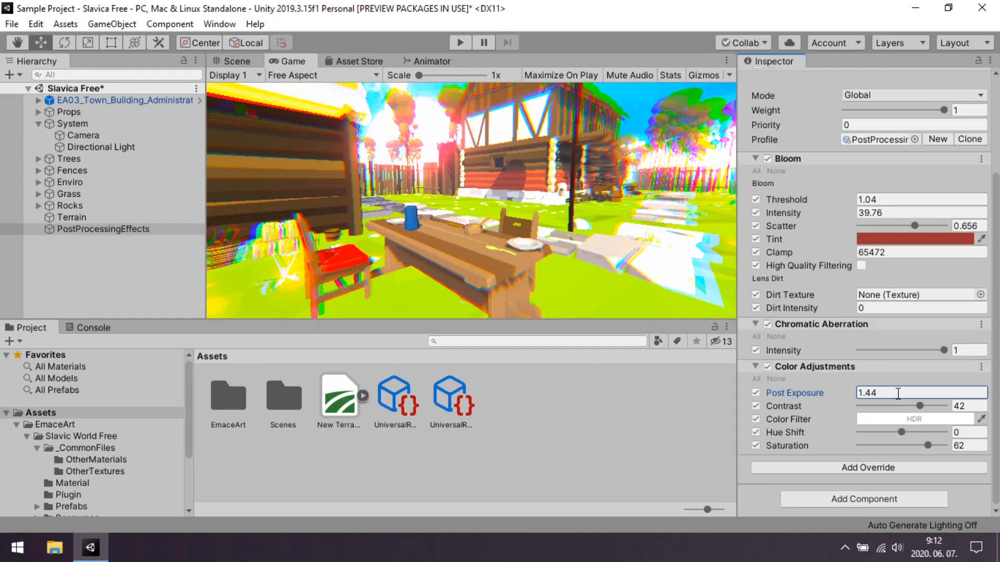
Add a Lift, Gamma, Gain override to the Volume.
{"action": "left_click", "coordinate": [868, 468]}
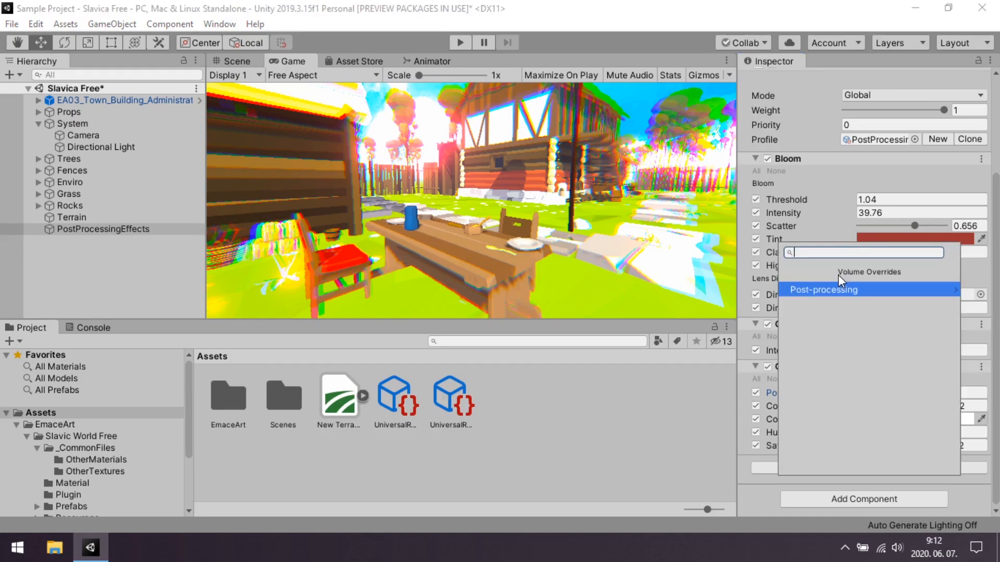
{"action": "left_click", "coordinate": [839, 289]}
{"action": "scroll", "coordinate": [837, 348], "scroll_direction": "down", "scroll_amount": 1}
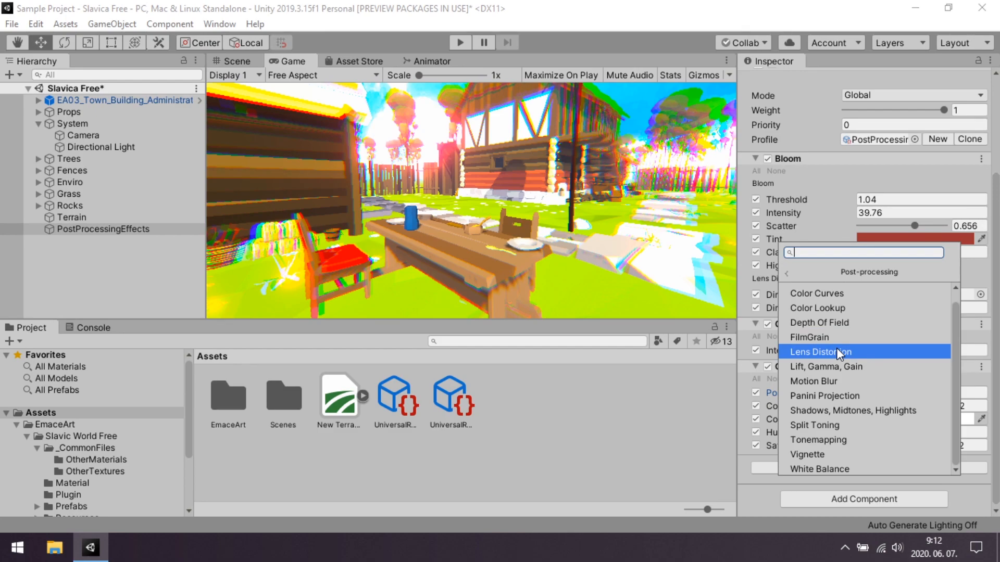
{"action": "left_click", "coordinate": [817, 367]}
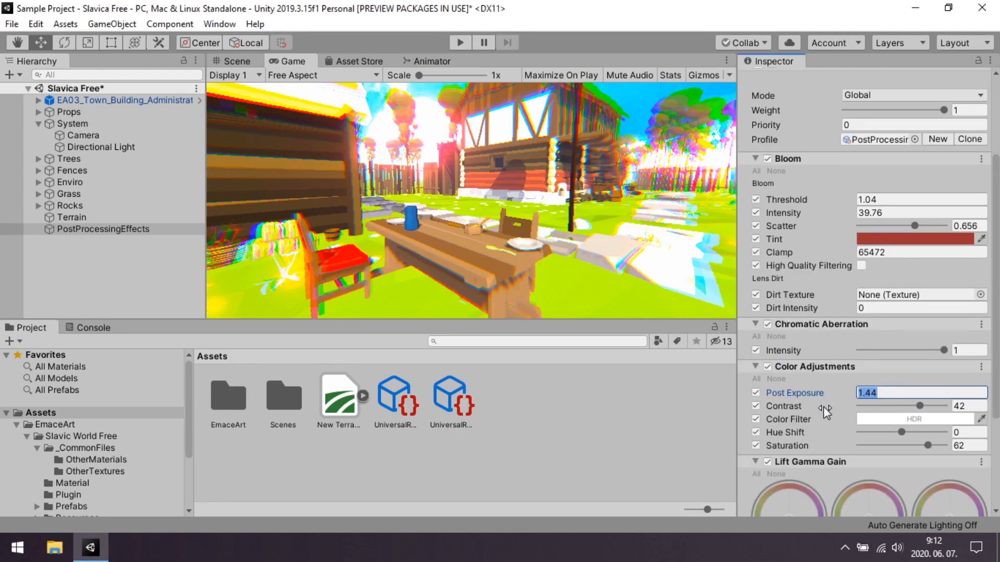
Enable Lift and Gamma, shifting Lift to magenta at 1.00, 0.00, 1.00 and Gamma to pink at 1.00, 0.51, 0.78.
{"action": "scroll", "coordinate": [785, 372], "scroll_direction": "down", "scroll_amount": 5}
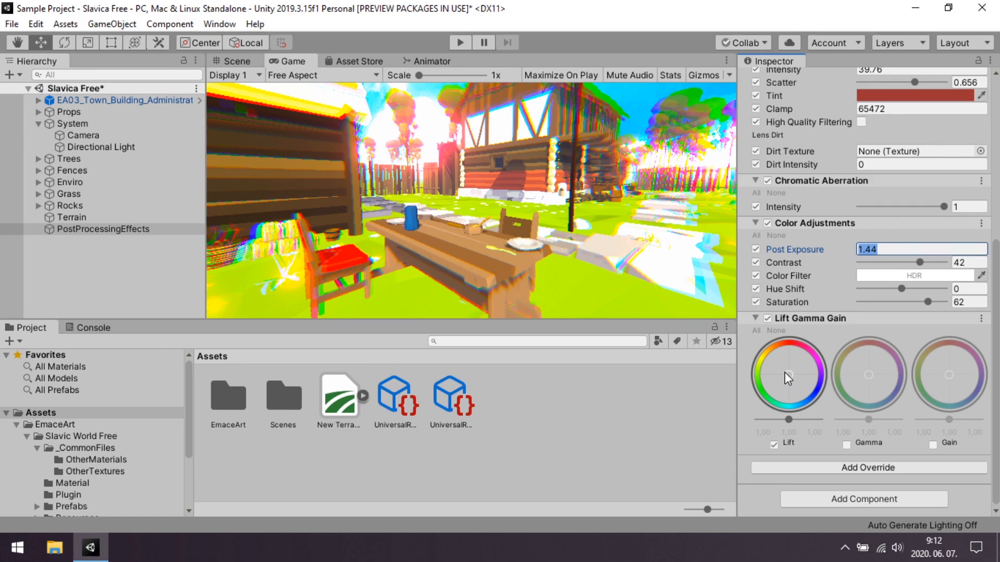
{"action": "left_click_drag", "start_coordinate": [784, 372], "coordinate": [817, 367]}
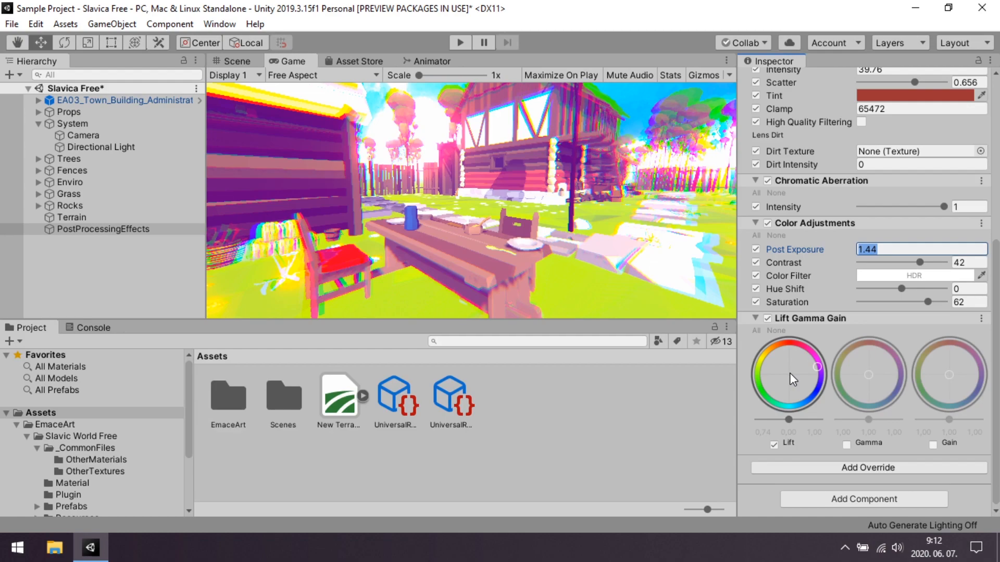
{"action": "left_click_drag", "start_coordinate": [789, 373], "coordinate": [869, 374]}
{"action": "left_click", "coordinate": [846, 444]}
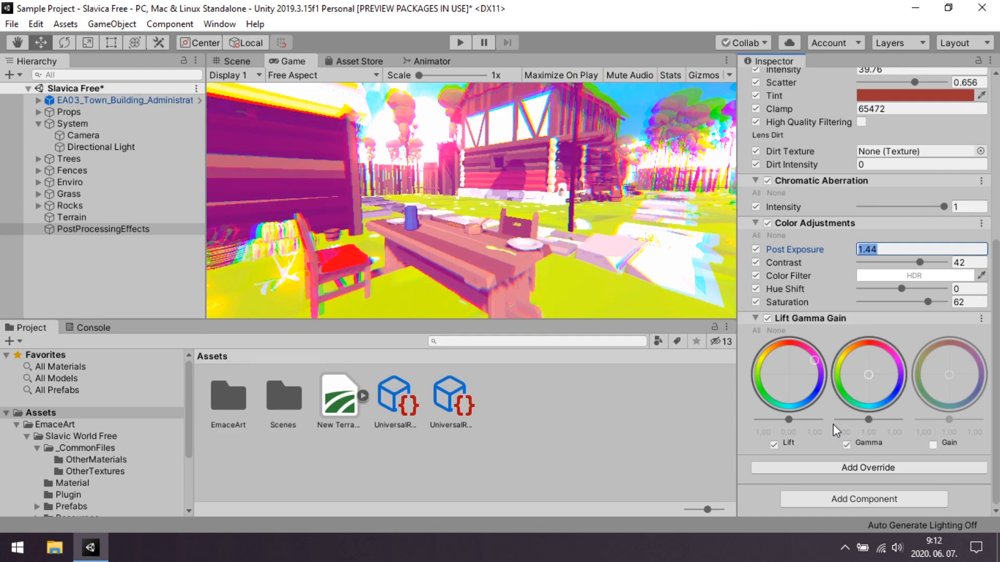
{"action": "left_click_drag", "start_coordinate": [868, 368], "coordinate": [964, 401]}
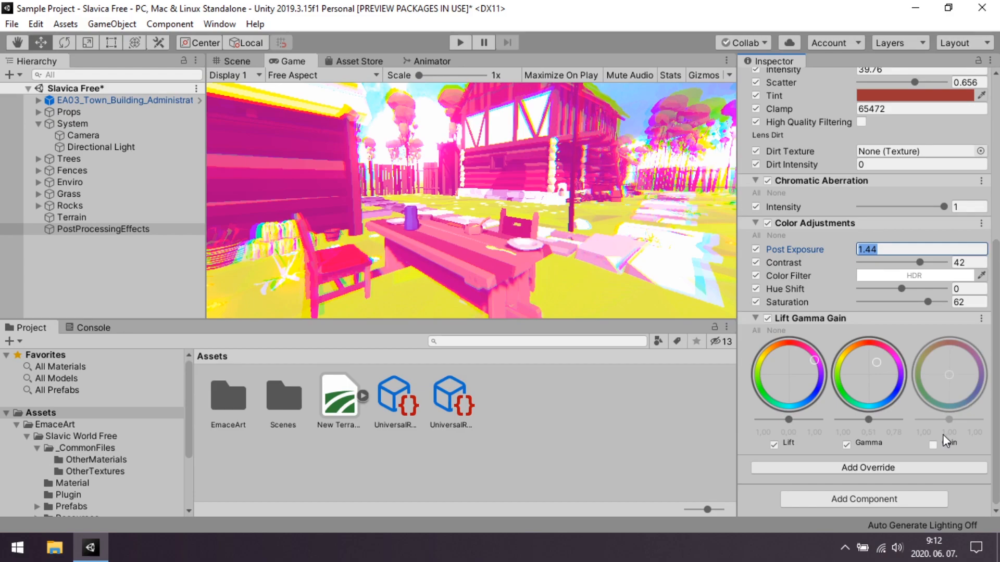
Shift the Gamma wheel to cyan-blue, then enable Gain and shift it slightly toward light purple.
{"action": "left_click_drag", "start_coordinate": [935, 439], "coordinate": [848, 543]}
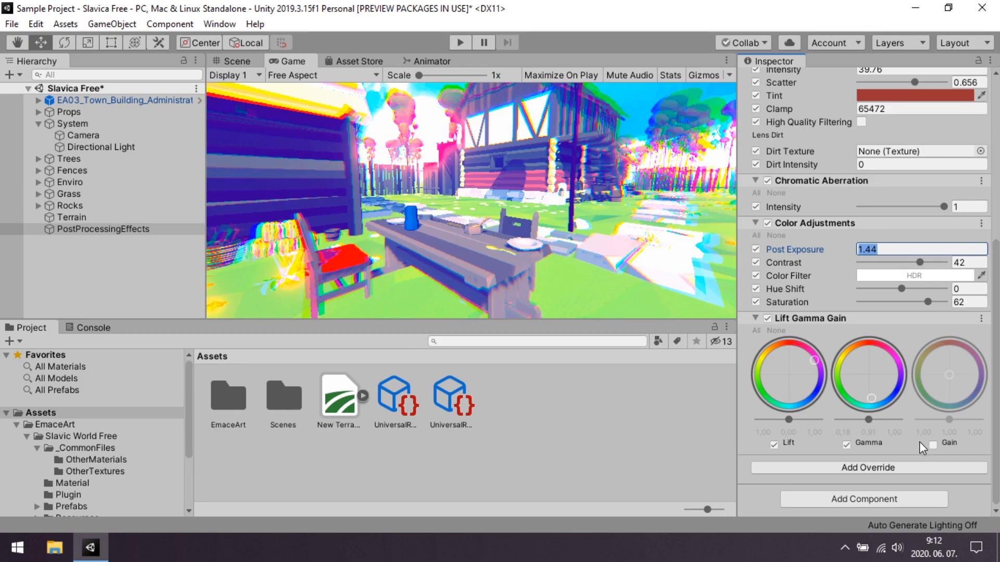
{"action": "left_click", "coordinate": [933, 445]}
{"action": "left_click_drag", "start_coordinate": [951, 367], "coordinate": [957, 371]}
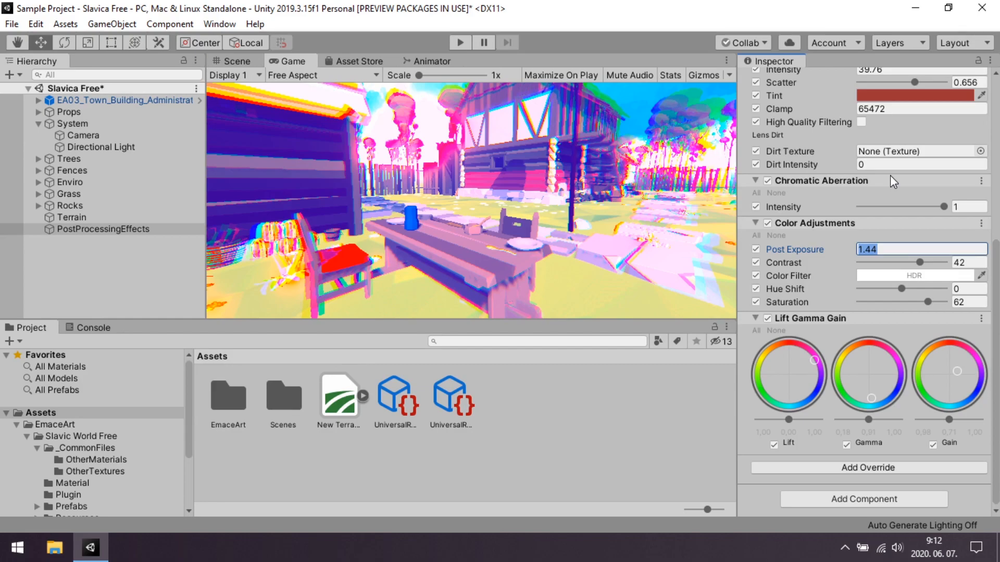
Add a Depth Of Field override to the Volume and enable its mode as Gaussian.
{"action": "left_click", "coordinate": [816, 469]}
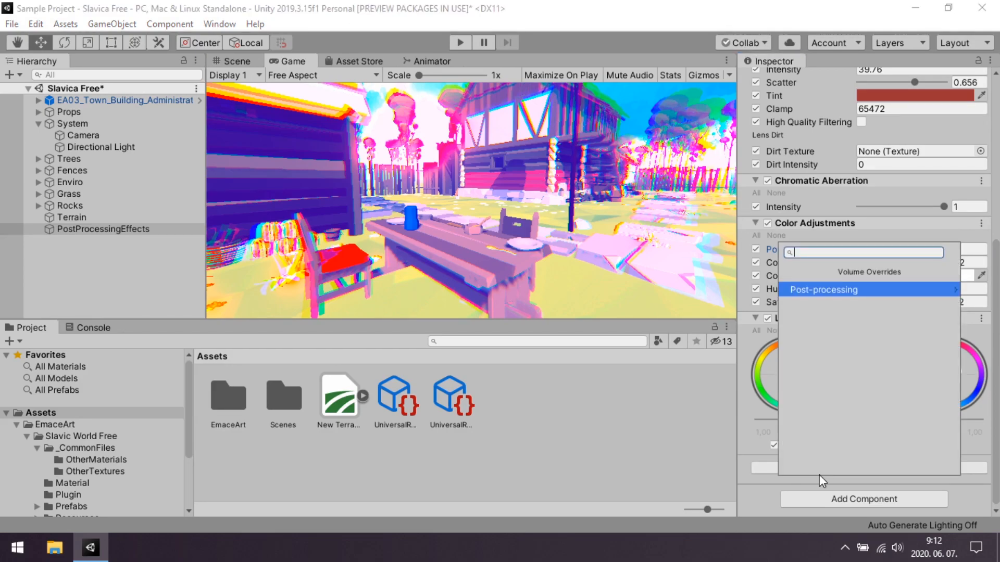
{"action": "left_click", "coordinate": [834, 289]}
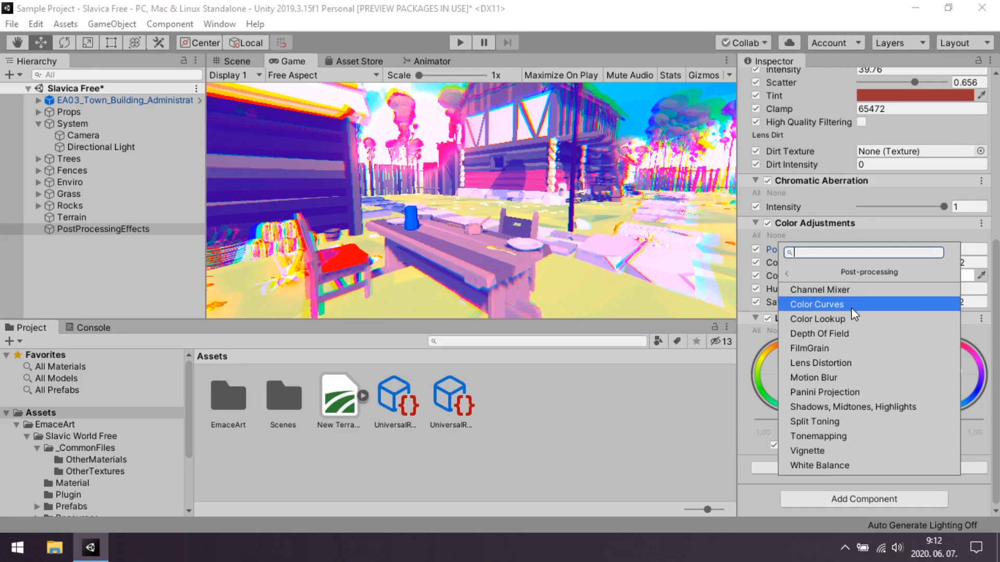
{"action": "left_click", "coordinate": [807, 335]}
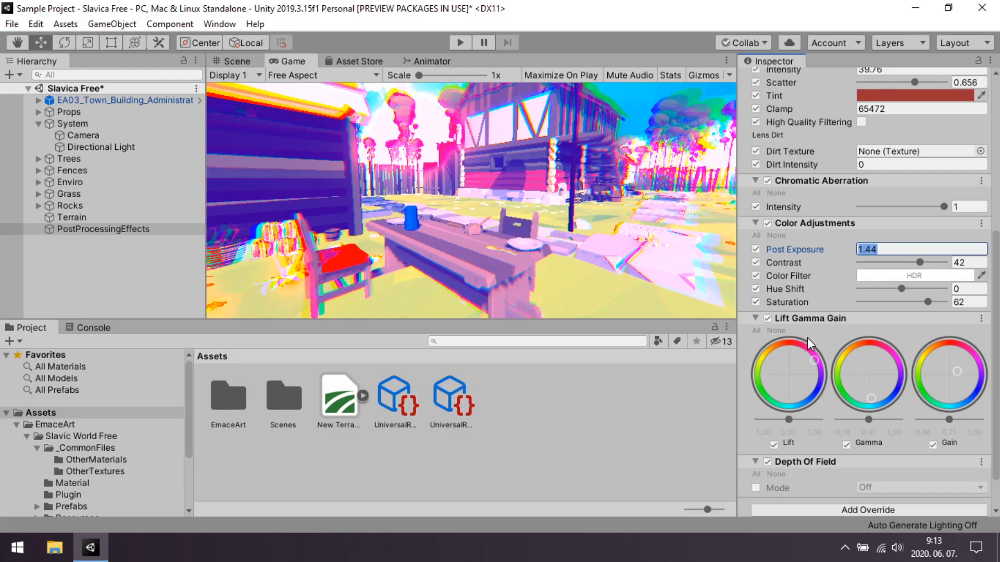
{"action": "scroll", "coordinate": [807, 338], "scroll_direction": "down", "scroll_amount": 1}
{"action": "left_click", "coordinate": [758, 444]}
{"action": "left_click", "coordinate": [880, 445]}
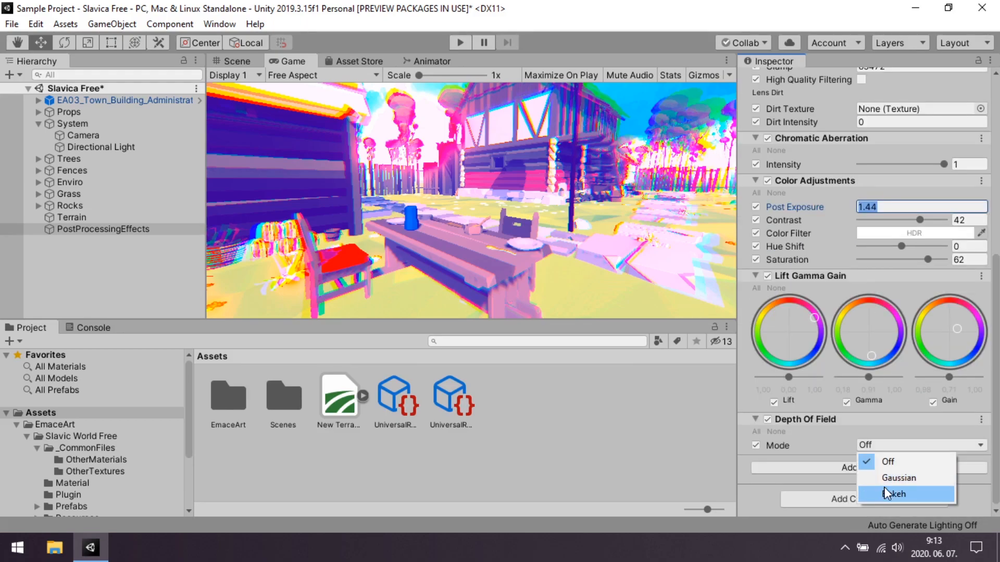
{"action": "left_click", "coordinate": [897, 481]}
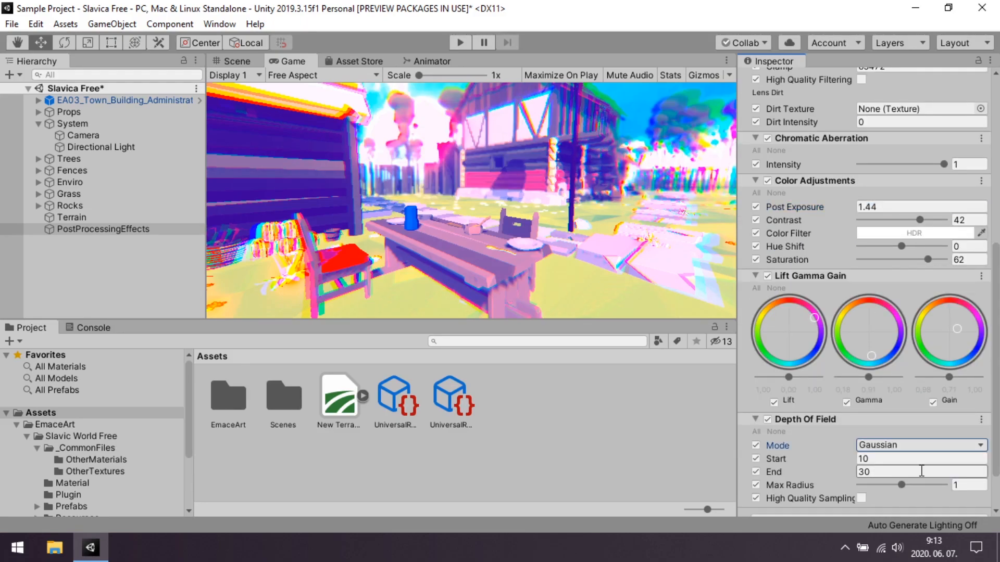
Set the Depth Of Field max radius to 1.357, end to 32.73 and start to 31.9.
{"action": "scroll", "coordinate": [921, 471], "scroll_direction": "down", "scroll_amount": 1}
{"action": "left_click_drag", "start_coordinate": [894, 436], "coordinate": [968, 435]}
{"action": "left_click_drag", "start_coordinate": [830, 426], "coordinate": [927, 427]}
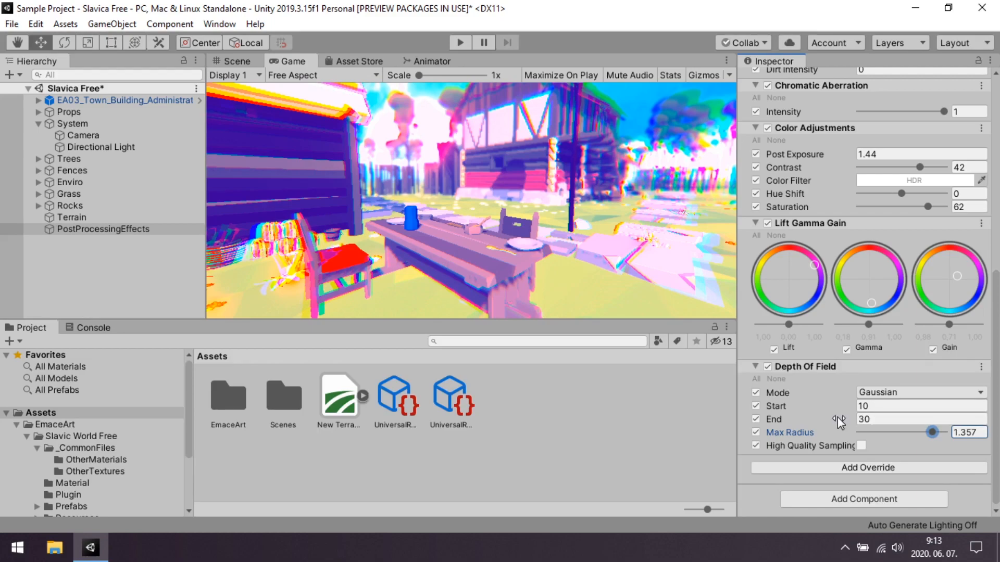
{"action": "left_click_drag", "start_coordinate": [837, 422], "coordinate": [921, 420]}
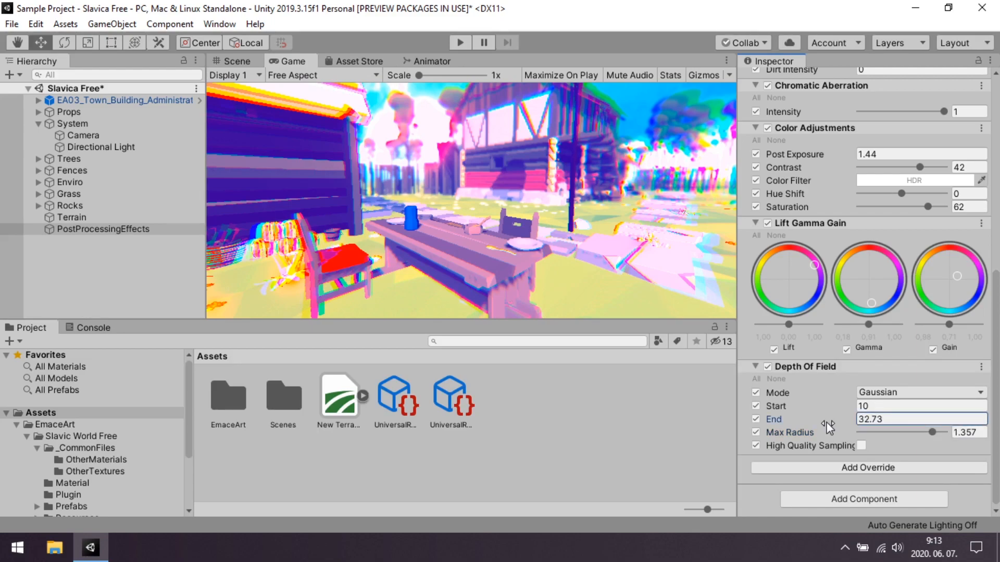
{"action": "left_click_drag", "start_coordinate": [833, 406], "coordinate": [770, 466]}
Turn the Depth Of Field and Bloom overrides off and on again to compare the image with and without each.
{"action": "left_click", "coordinate": [767, 367]}
{"action": "left_click", "coordinate": [768, 367]}
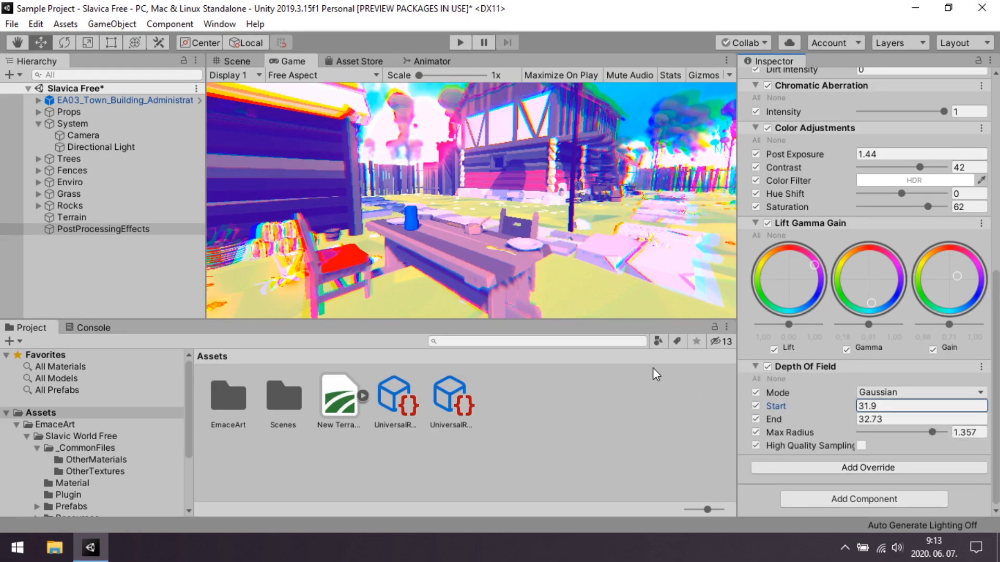
{"action": "scroll", "coordinate": [864, 329], "scroll_direction": "up", "scroll_amount": 5}
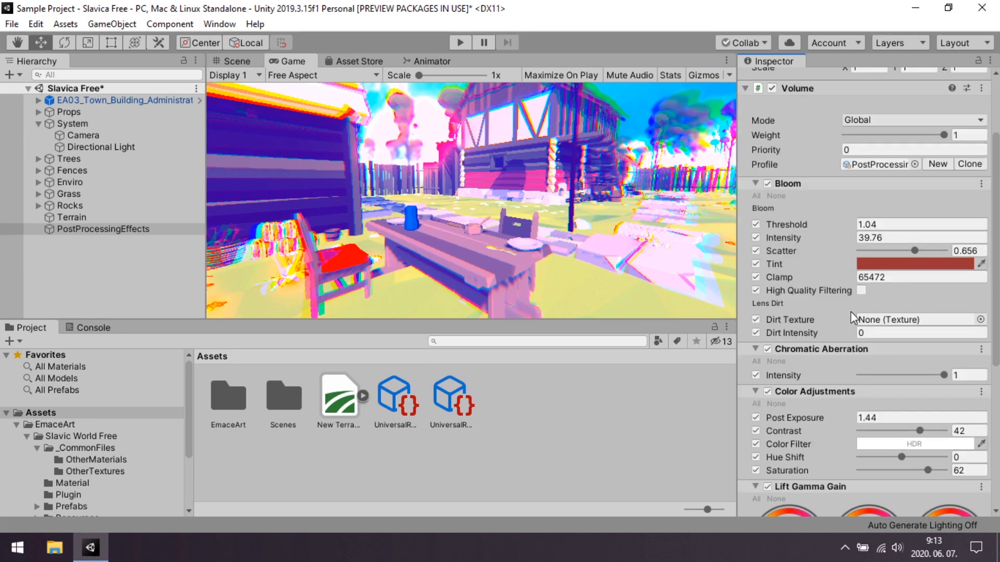
{"action": "left_click", "coordinate": [767, 184]}
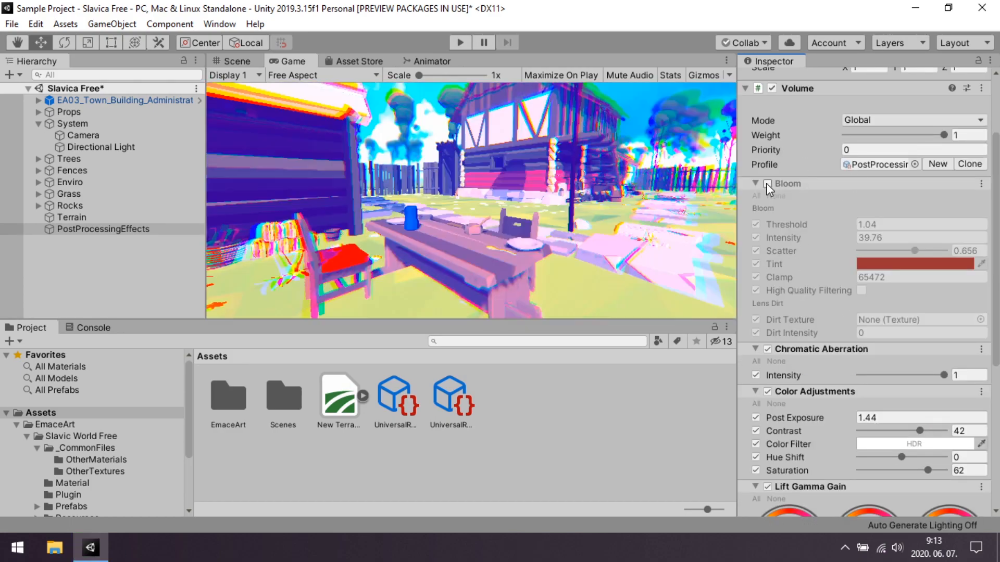
{"action": "left_click", "coordinate": [767, 184]}
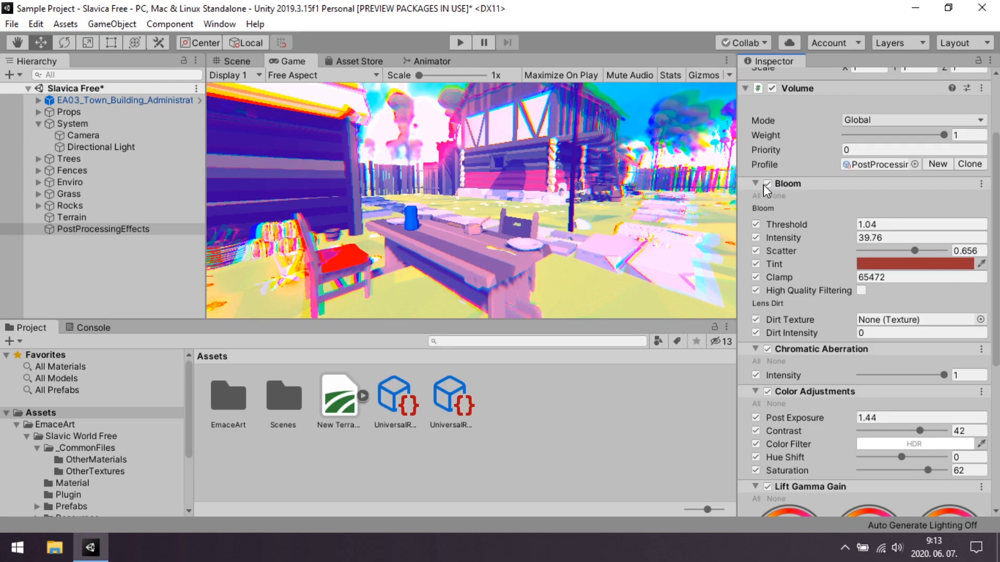
{"action": "left_click", "coordinate": [767, 184]}
{"action": "left_click", "coordinate": [767, 184]}
Add a Lens Distortion override to the Volume and enable all of its parameters.
{"action": "scroll", "coordinate": [776, 261], "scroll_direction": "down", "scroll_amount": 5}
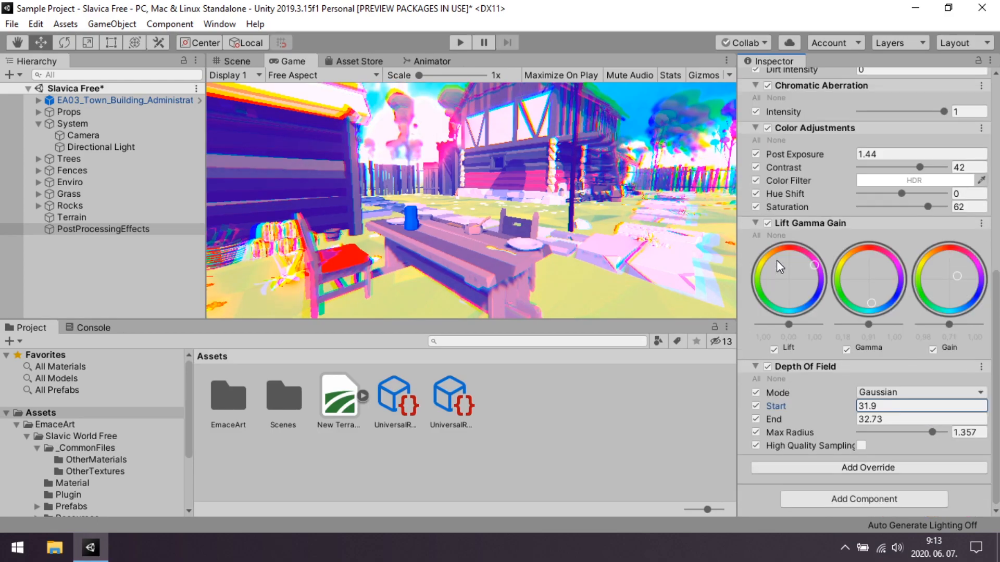
{"action": "left_click", "coordinate": [845, 465]}
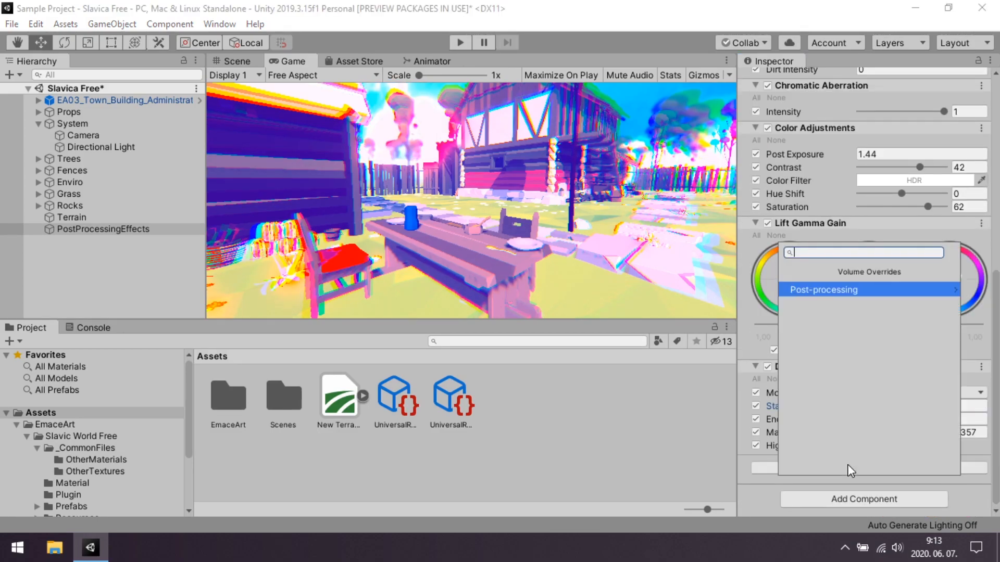
{"action": "left_click", "coordinate": [833, 291]}
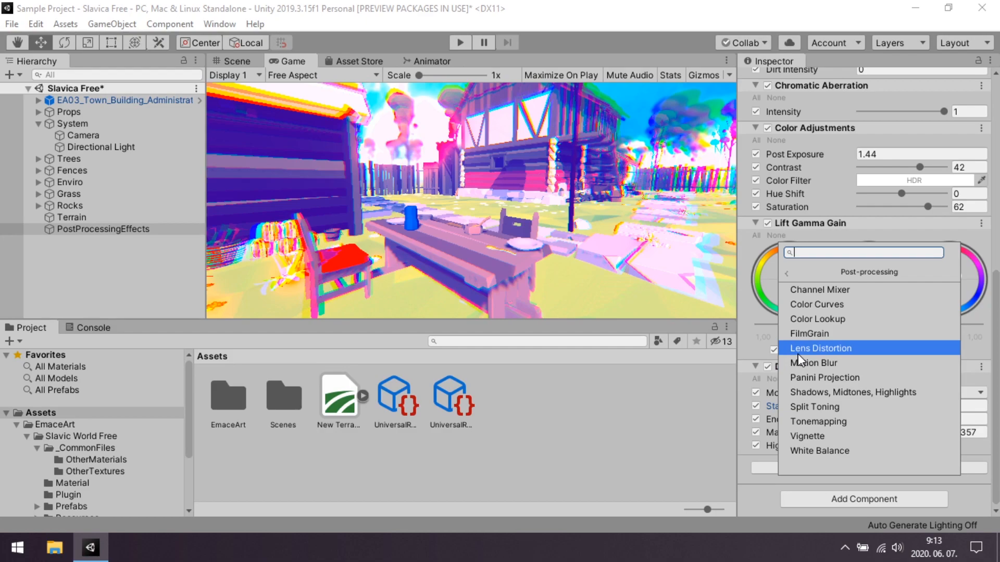
{"action": "left_click", "coordinate": [841, 353]}
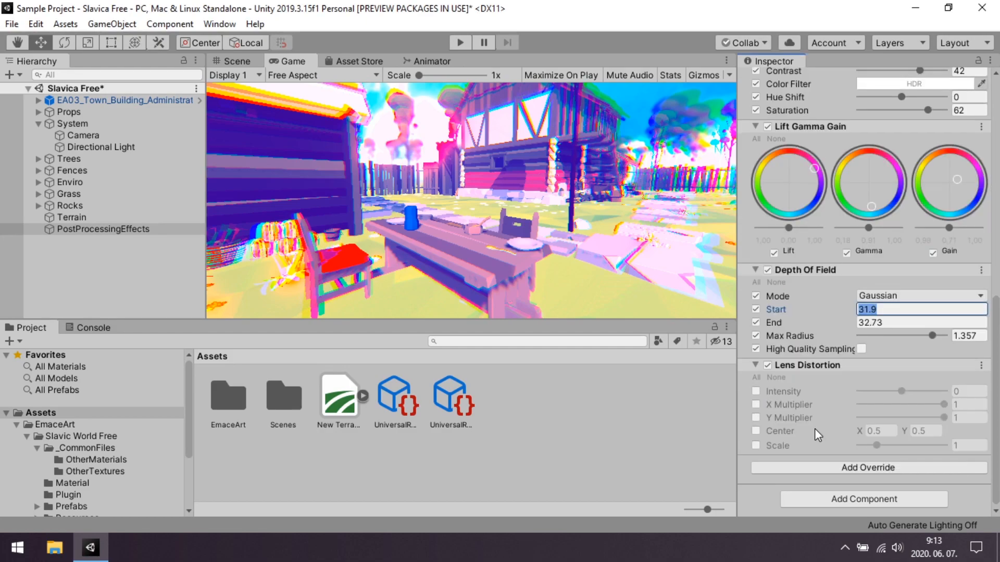
{"action": "left_click", "coordinate": [755, 377]}
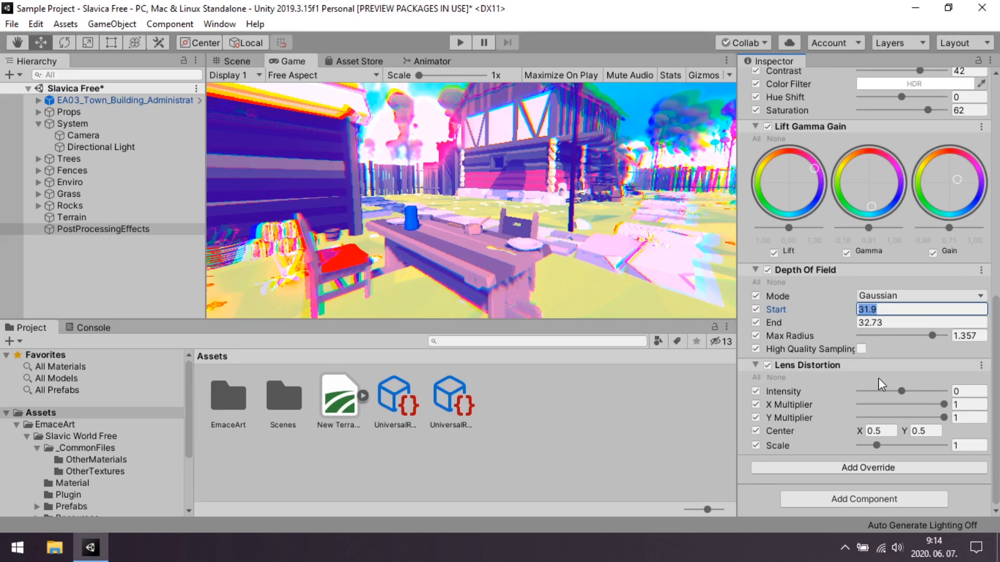
Try X and Y multipliers of 0 in Lens Distortion, and set intensity to 0.76, X Multiplier to 1 and Y Multiplier to 0.617.
{"action": "left_click_drag", "start_coordinate": [901, 390], "coordinate": [922, 390]}
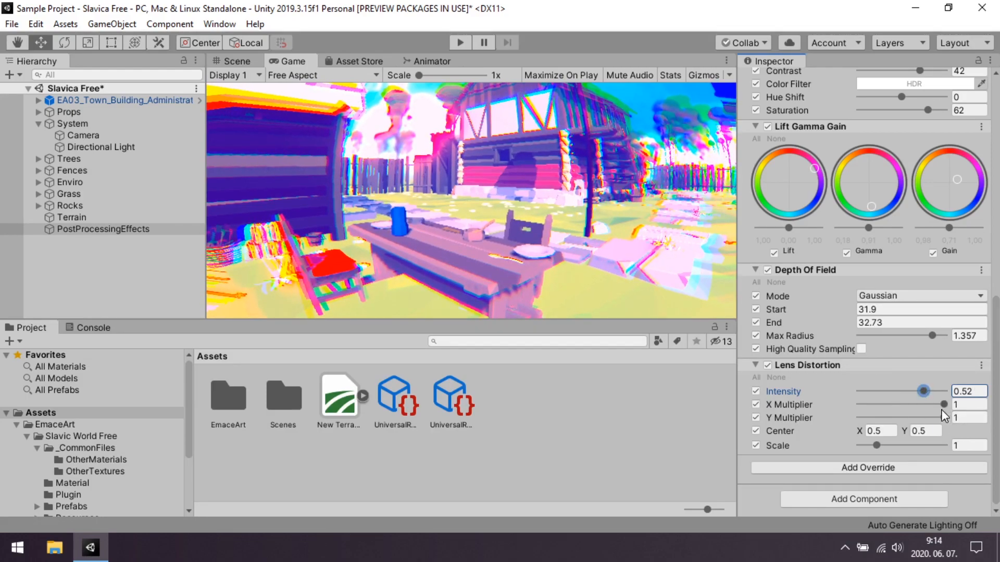
{"action": "left_click_drag", "start_coordinate": [944, 405], "coordinate": [764, 442]}
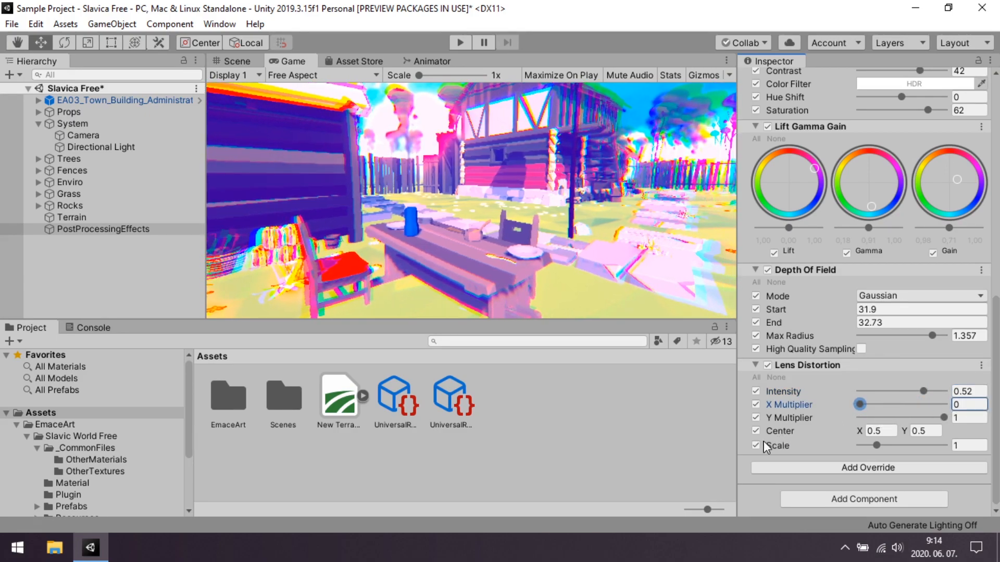
{"action": "mouse_move", "coordinate": [923, 390]}
{"action": "left_mouse_down"}
{"action": "mouse_move", "coordinate": [943, 394]}
{"action": "mouse_move", "coordinate": [930, 395]}
{"action": "left_mouse_up"}
{"action": "mouse_move", "coordinate": [861, 405]}
{"action": "left_mouse_down"}
{"action": "mouse_move", "coordinate": [949, 407]}
{"action": "mouse_move", "coordinate": [856, 424]}
{"action": "left_mouse_up"}
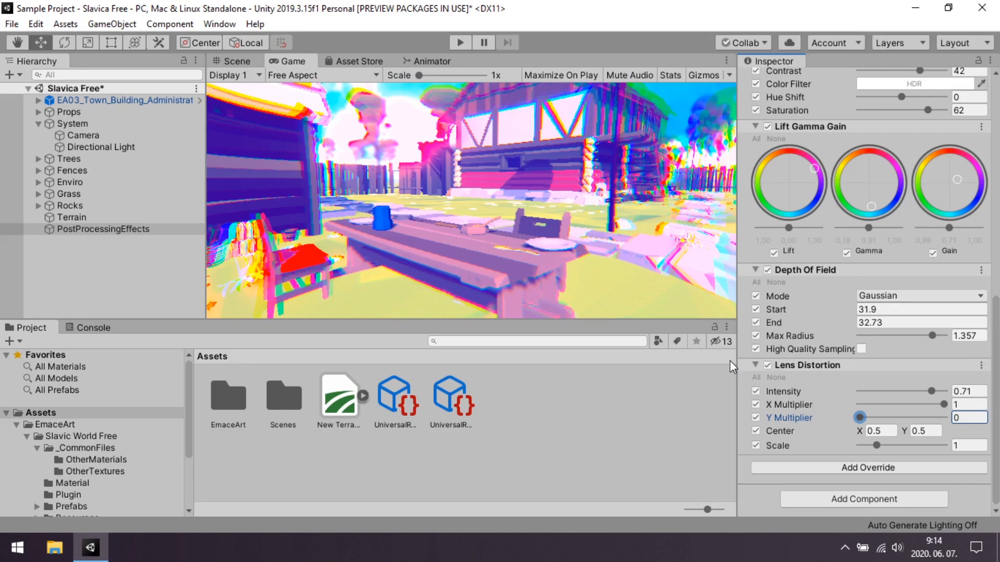
{"action": "type", "text": "1"}
{"action": "left_click_drag", "start_coordinate": [942, 417], "coordinate": [932, 392]}
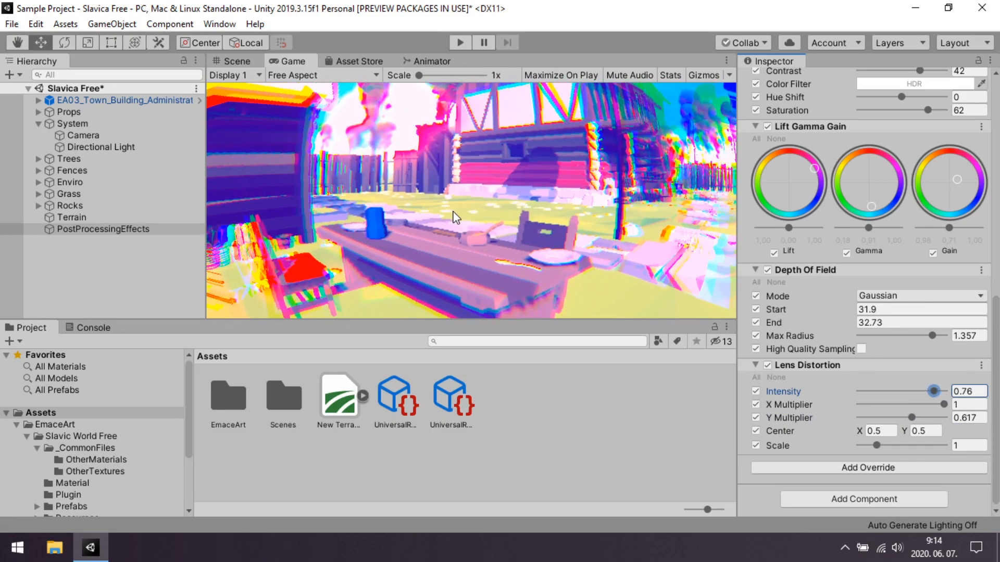
Deactivate and reactivate the PostProcessingEffects object to compare the scene with and without all effects.
{"action": "scroll", "coordinate": [804, 184], "scroll_direction": "up", "scroll_amount": 10}
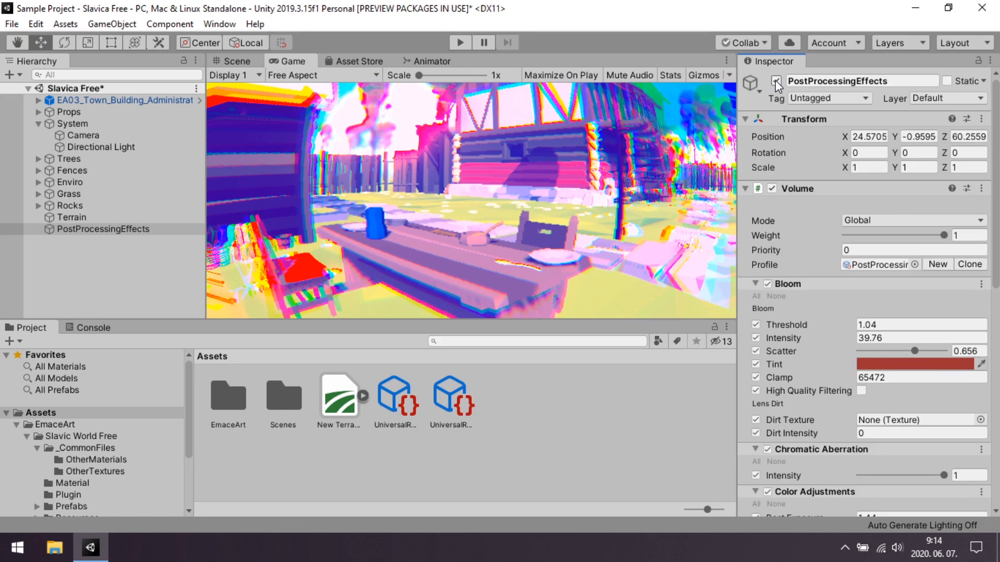
{"action": "left_click", "coordinate": [776, 81]}
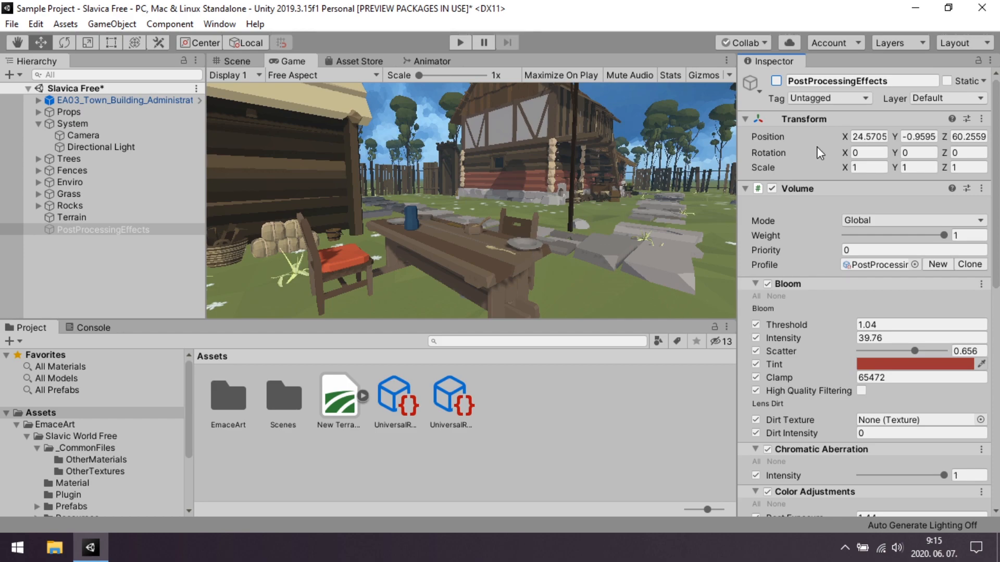
{"action": "left_click", "coordinate": [776, 81]}
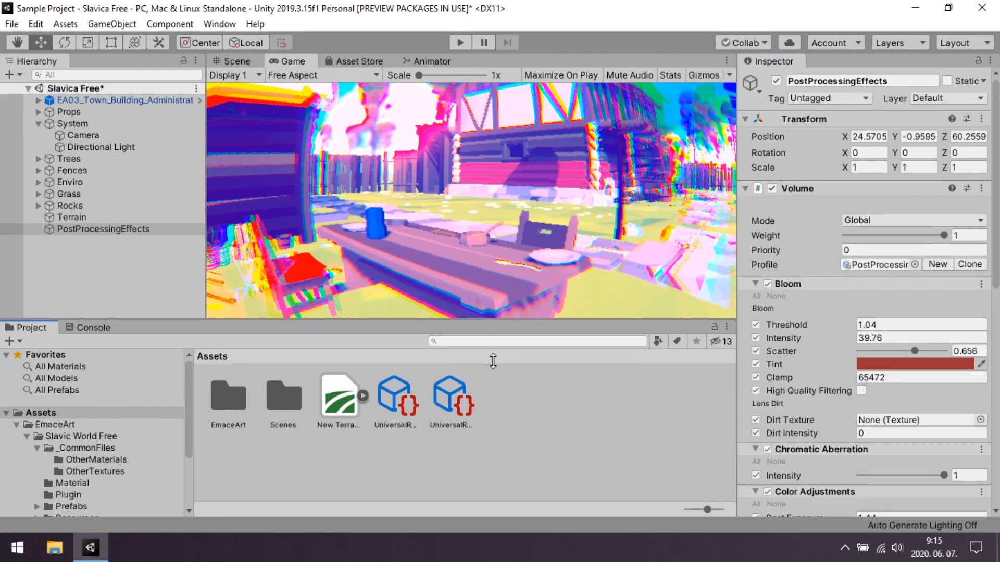
Add a Vignette override to the Volume and enable all of its parameters.
{"action": "scroll", "coordinate": [854, 364], "scroll_direction": "down", "scroll_amount": 10}
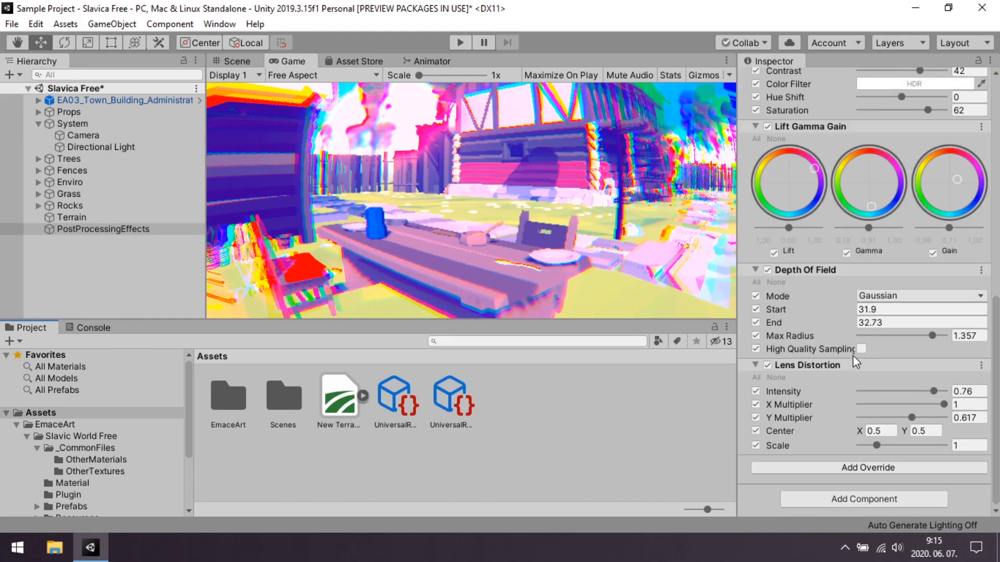
{"action": "left_click", "coordinate": [856, 469]}
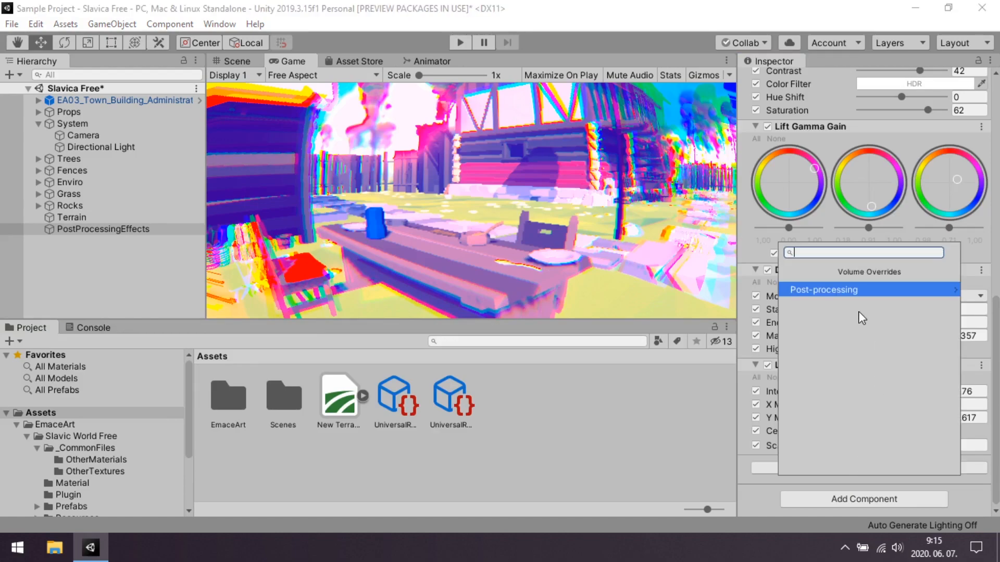
{"action": "left_click", "coordinate": [859, 289]}
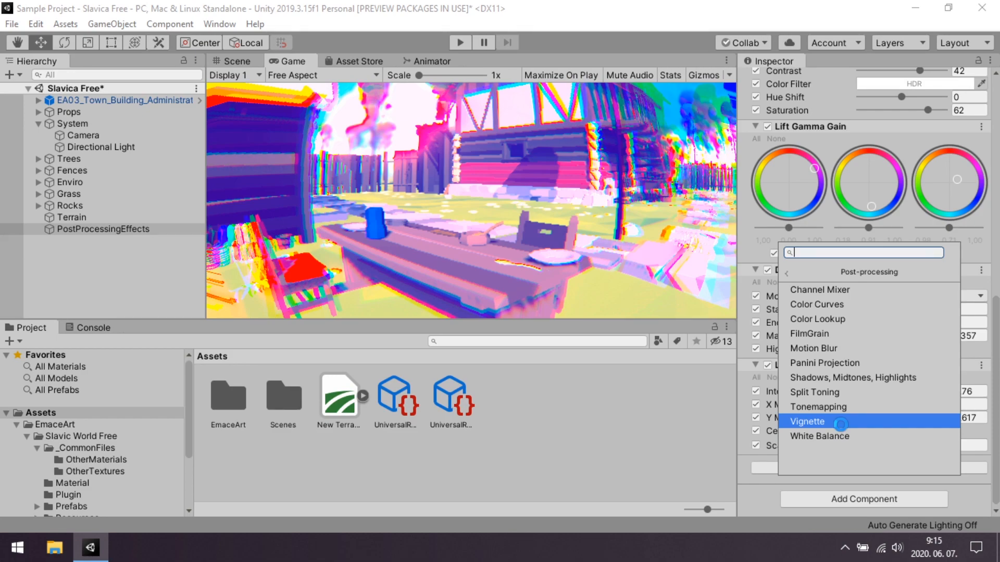
{"action": "left_click", "coordinate": [812, 422]}
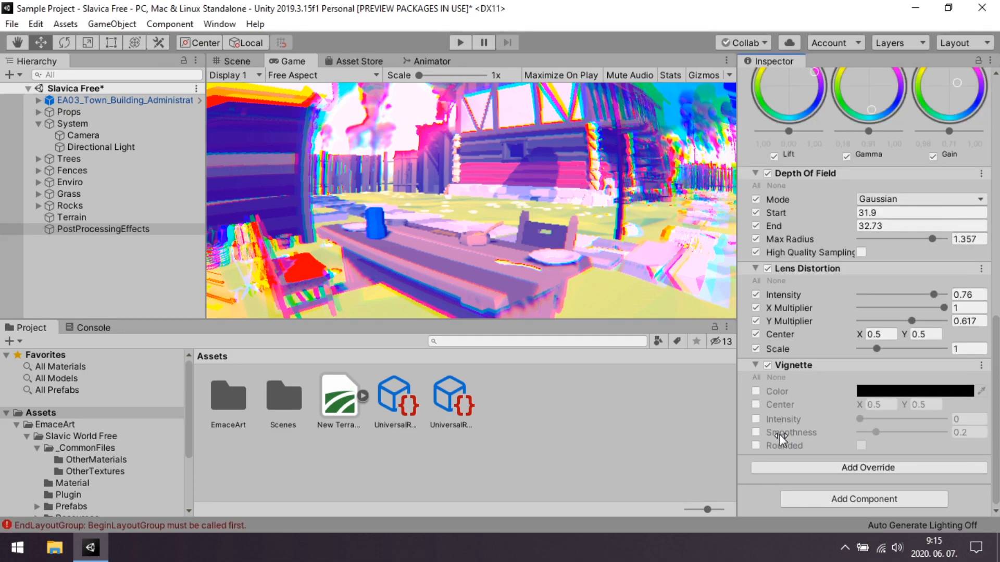
{"action": "left_click", "coordinate": [755, 377]}
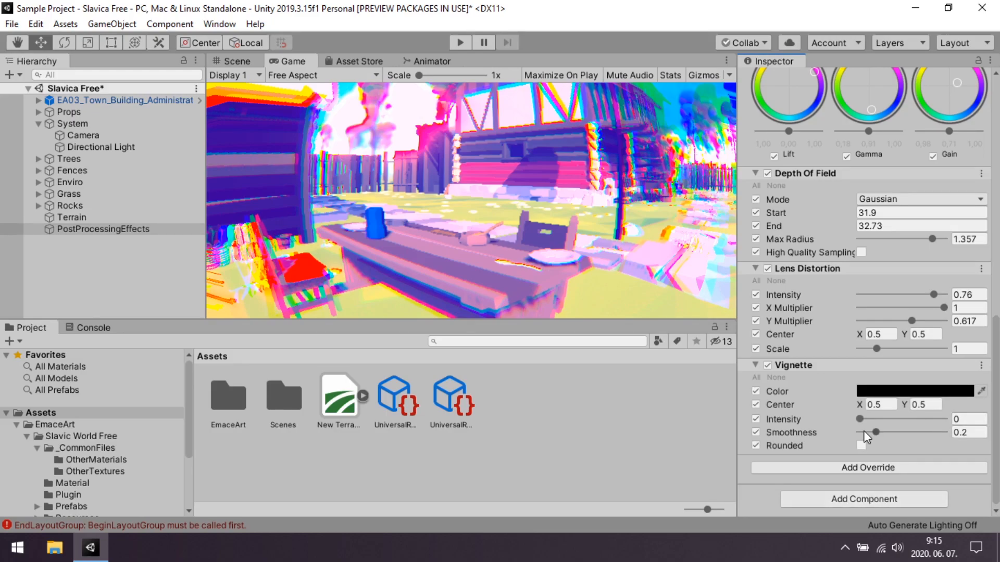
Make the Vignette rounded, with intensity 0.27 and smoothness 0.656.
{"action": "left_click_drag", "start_coordinate": [859, 419], "coordinate": [895, 436]}
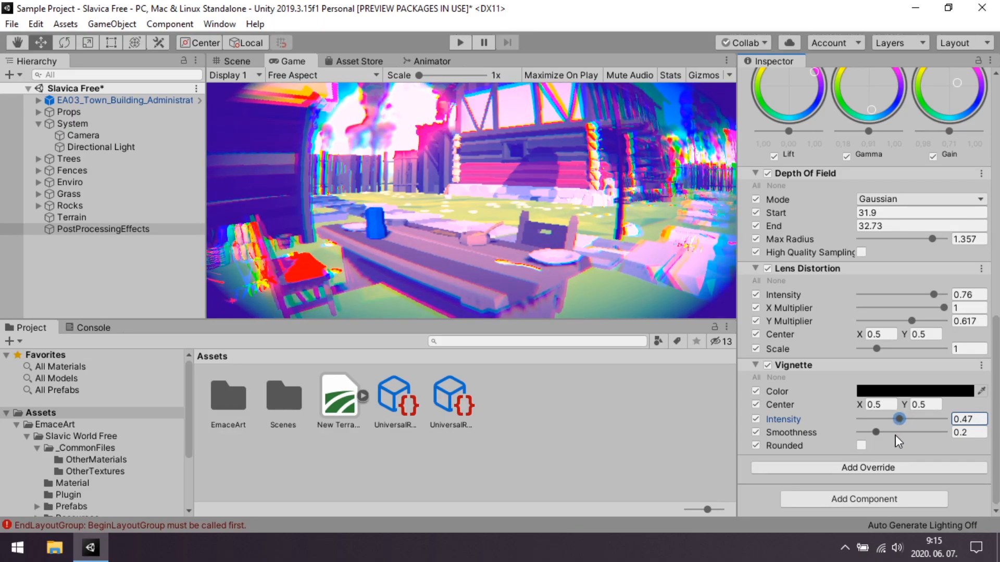
{"action": "left_click", "coordinate": [862, 445]}
{"action": "left_click_drag", "start_coordinate": [898, 419], "coordinate": [921, 426]}
Try other Vignette colors and return the color to black.
{"action": "left_click", "coordinate": [892, 391]}
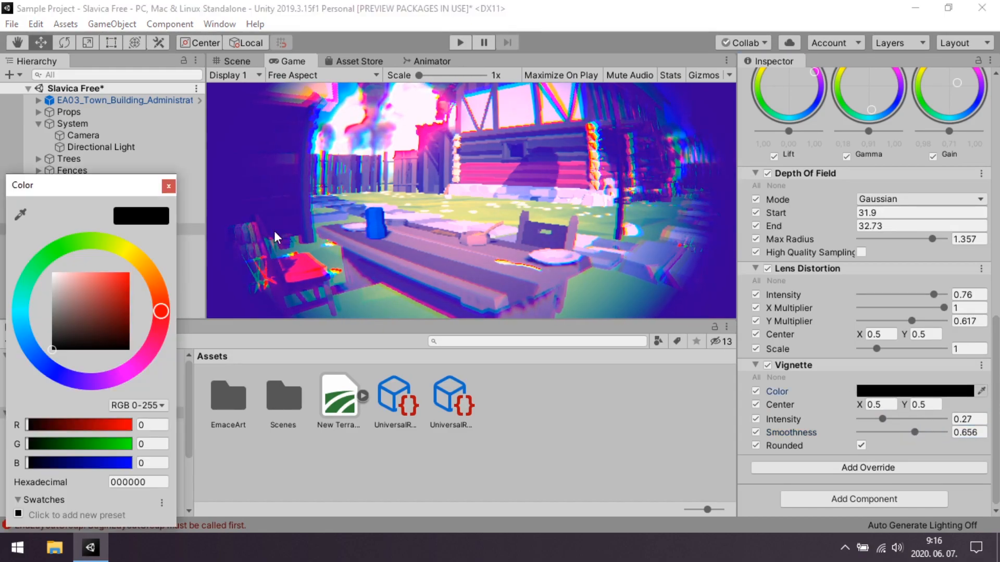
{"action": "left_click_drag", "start_coordinate": [90, 299], "coordinate": [6, 417]}
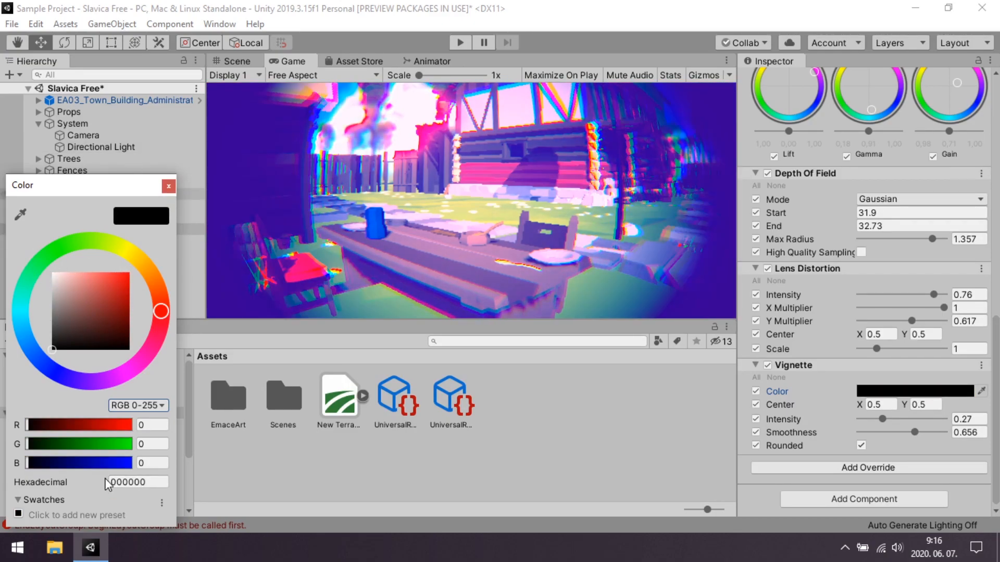
{"action": "left_click", "coordinate": [169, 187]}
Add a Panini Projection override with all parameters enabled, and set its distance to 0.287 with Crop To Fit at 1.
{"action": "left_click", "coordinate": [847, 468]}
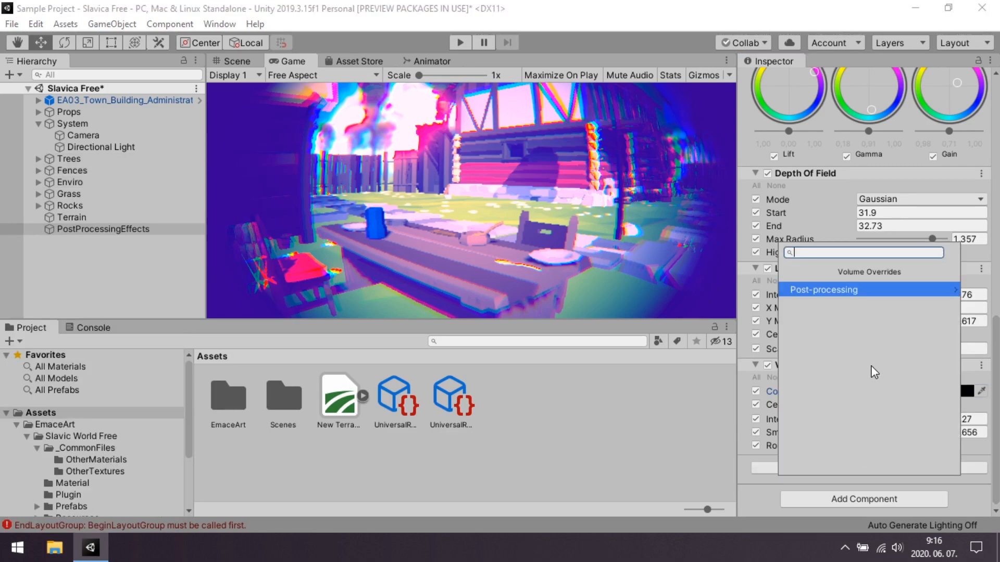
{"action": "left_click", "coordinate": [830, 289]}
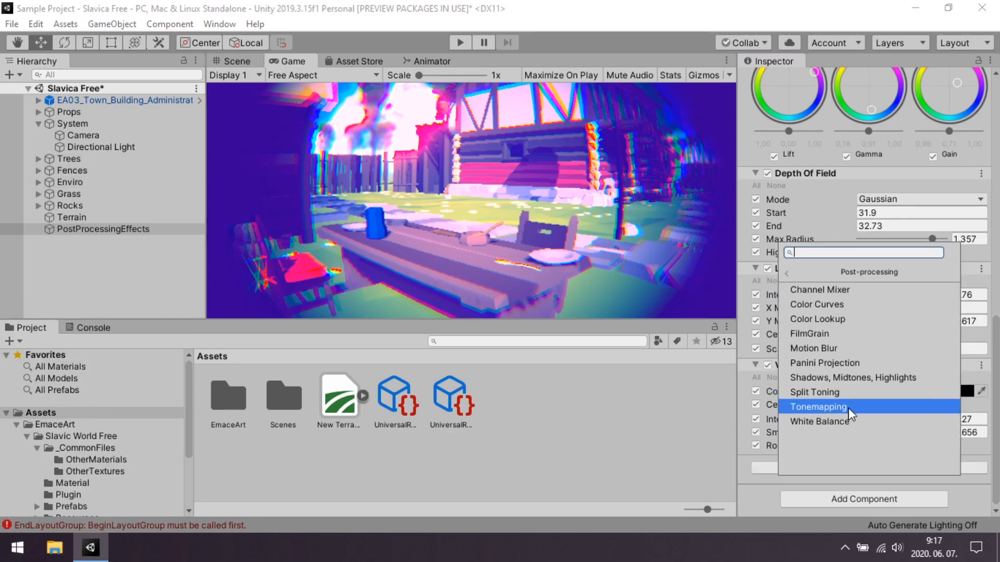
{"action": "left_click", "coordinate": [873, 364]}
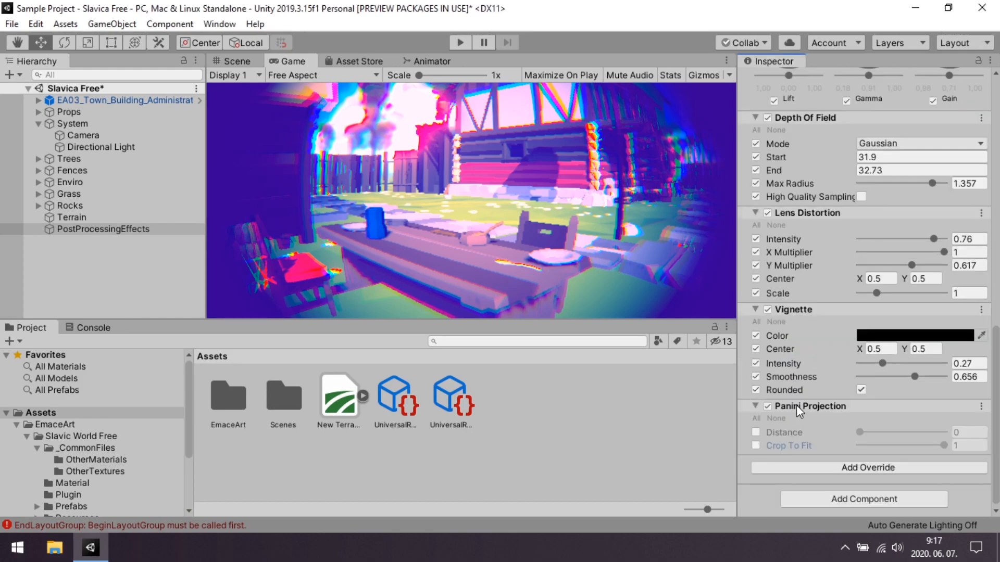
{"action": "left_click", "coordinate": [754, 418]}
{"action": "left_click_drag", "start_coordinate": [860, 432], "coordinate": [995, 451]}
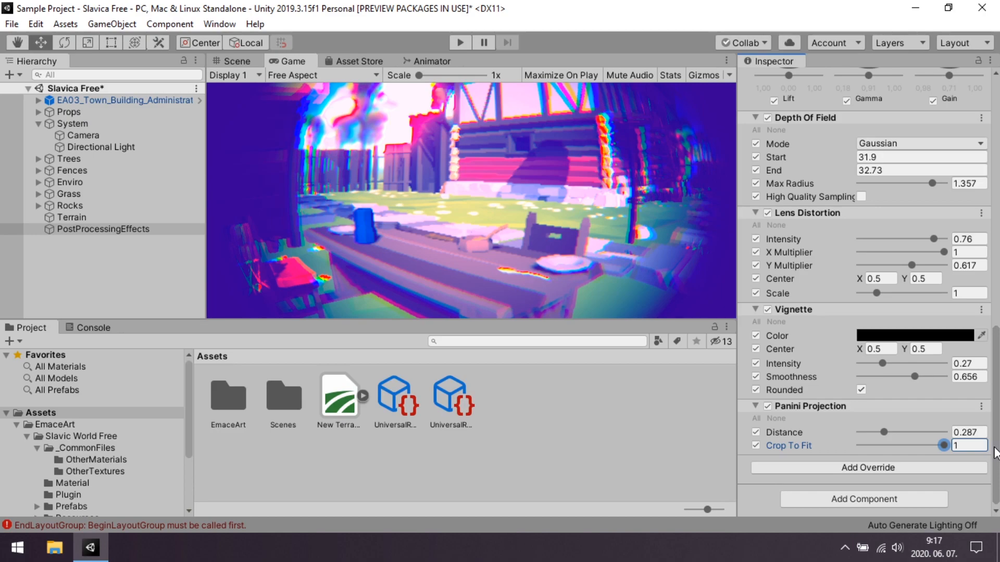
Add a Film Grain override to the Volume, enable all of its parameters and set its intensity to 1.
{"action": "left_click", "coordinate": [809, 468]}
{"action": "left_click", "coordinate": [832, 288]}
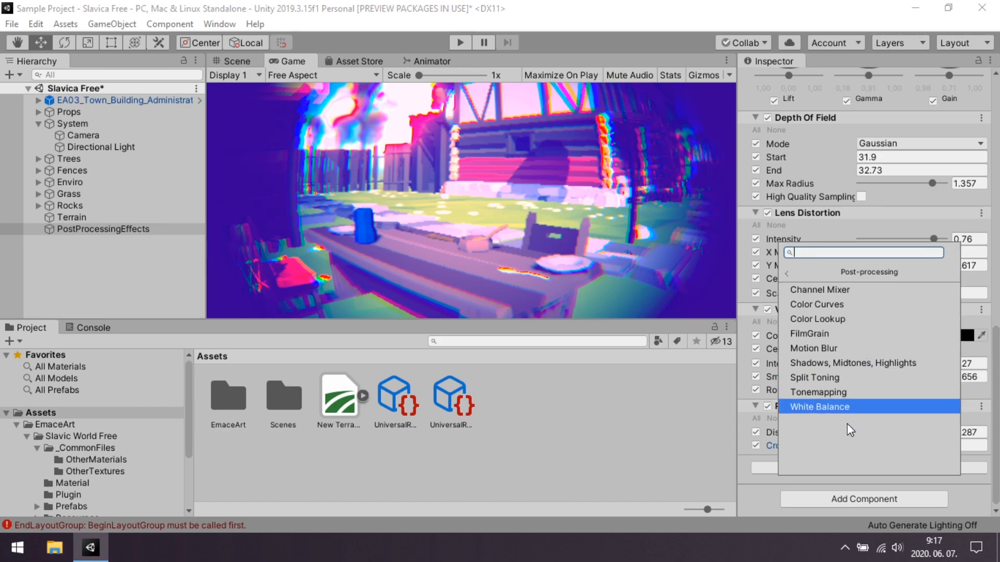
{"action": "left_click", "coordinate": [812, 336]}
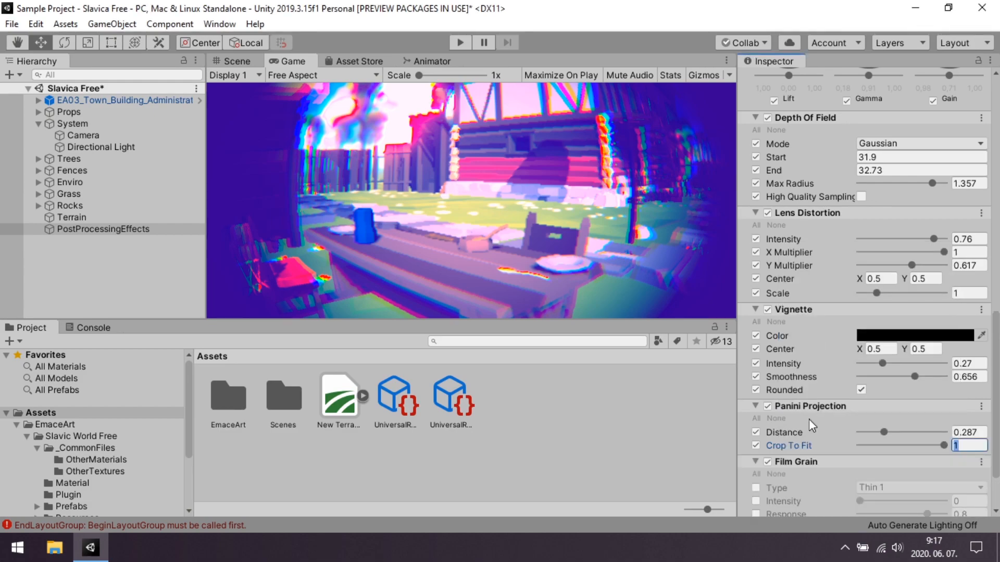
{"action": "scroll", "coordinate": [808, 419], "scroll_direction": "down", "scroll_amount": 3}
{"action": "left_click", "coordinate": [756, 404]}
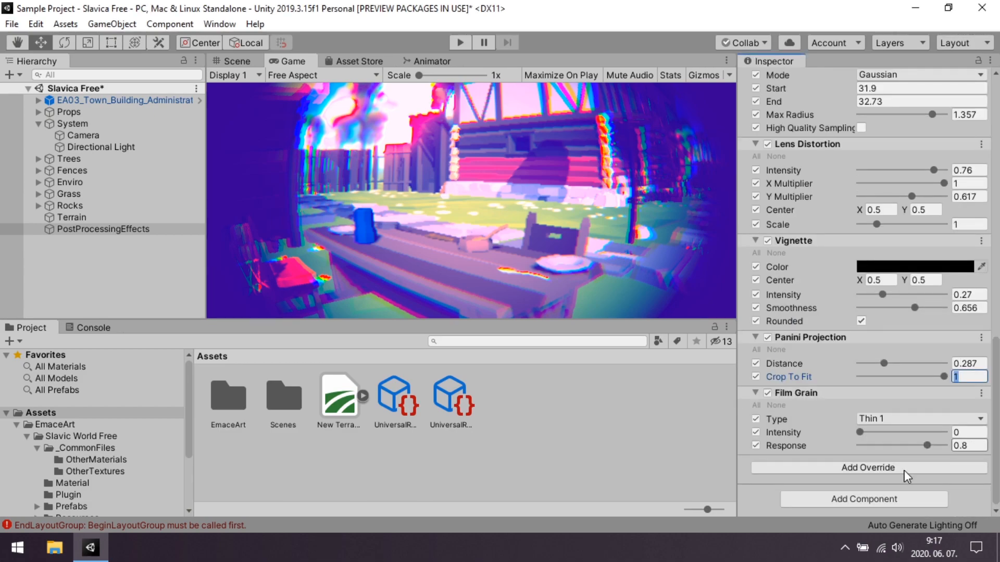
{"action": "left_click_drag", "start_coordinate": [861, 433], "coordinate": [945, 434]}
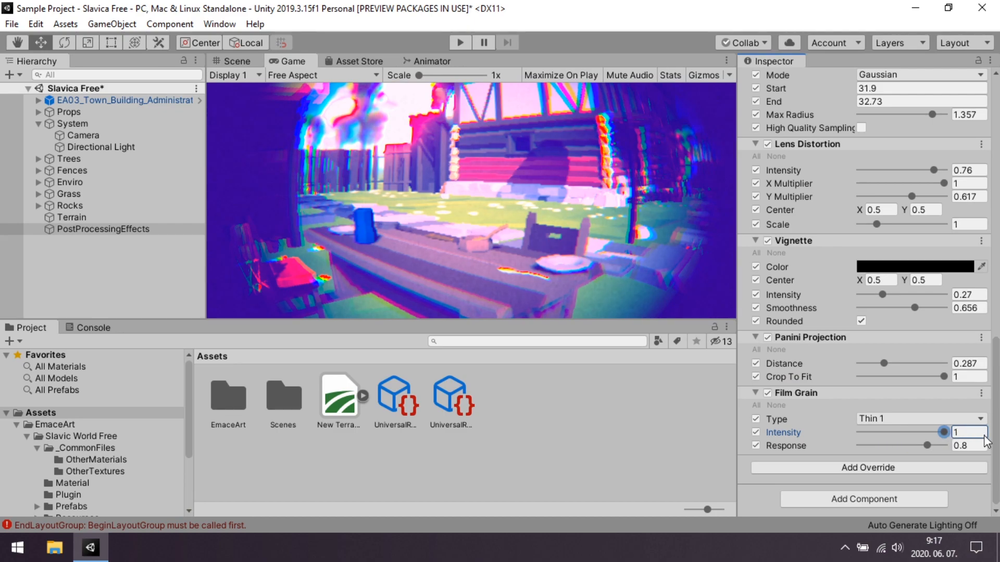
Try other Film Grain types, including Large 01 and Large 02, and return the type to Thin 1.
{"action": "left_click", "coordinate": [900, 420]}
{"action": "left_click", "coordinate": [893, 270]}
{"action": "left_click", "coordinate": [900, 419]}
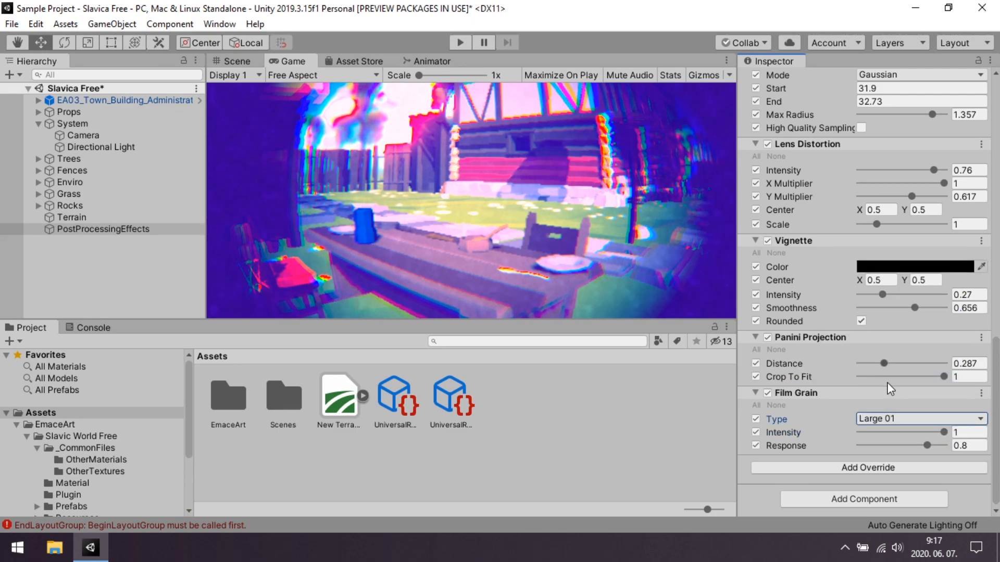
{"action": "left_click", "coordinate": [892, 418]}
{"action": "left_click", "coordinate": [899, 399]}
{"action": "left_click", "coordinate": [880, 419]}
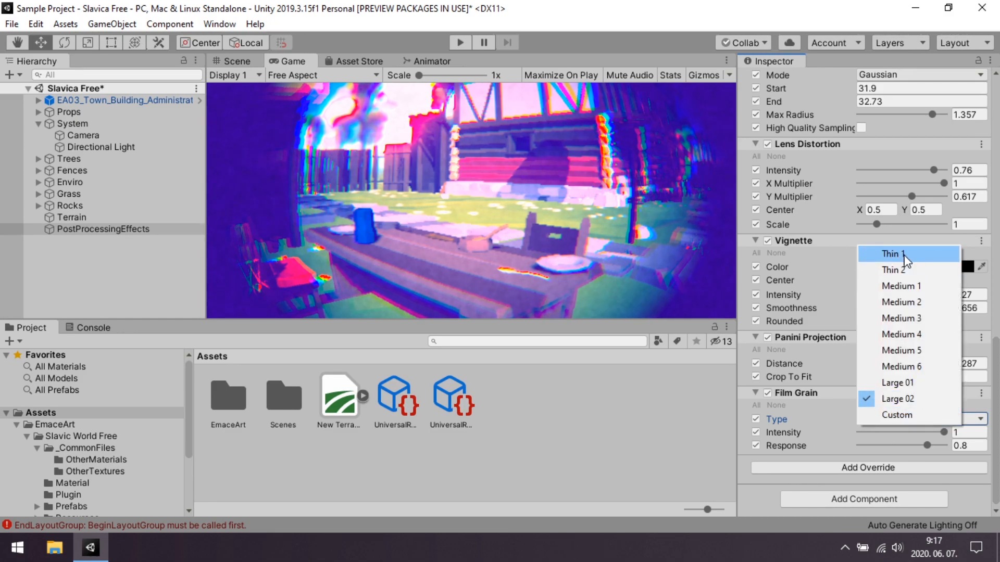
{"action": "left_click", "coordinate": [904, 256]}
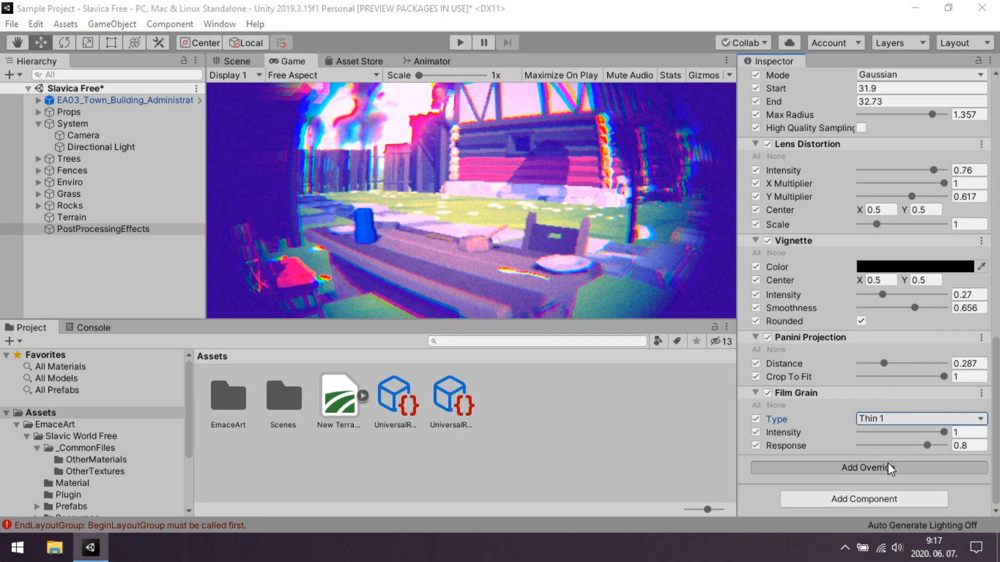
Try a White Balance override with all parameters enabled, using temperature 2 and tint -52.
{"action": "left_click", "coordinate": [864, 467]}
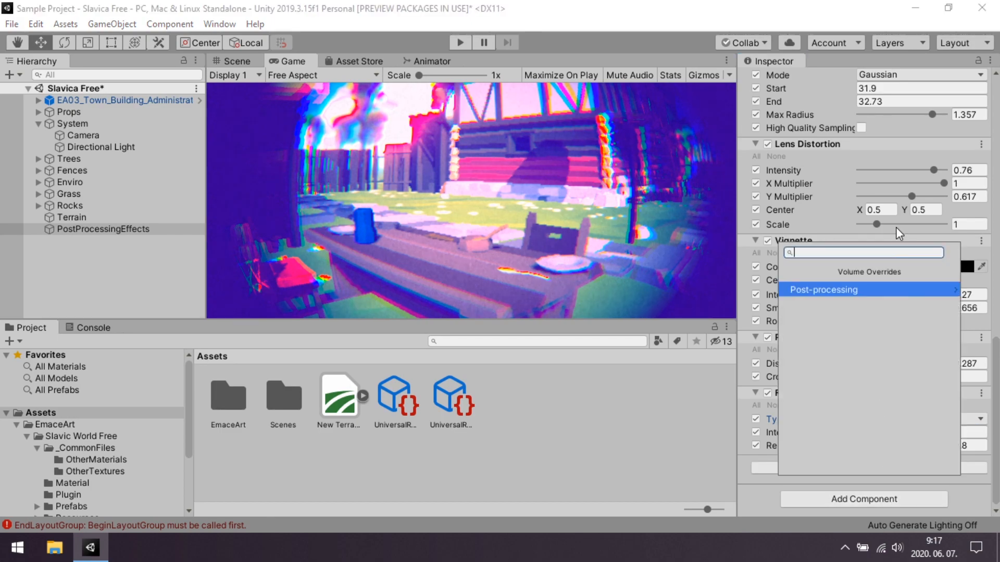
{"action": "left_click", "coordinate": [829, 292]}
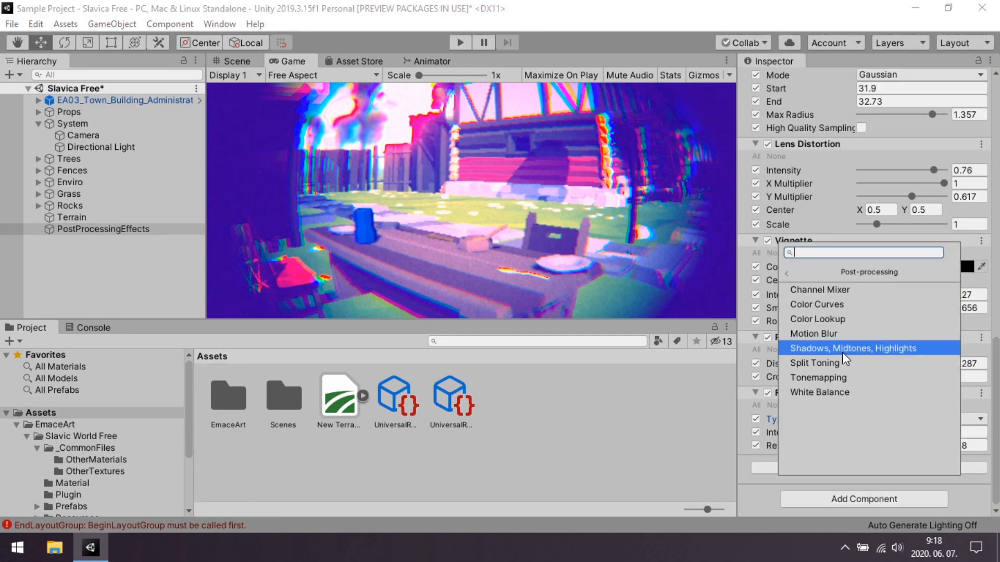
{"action": "left_click", "coordinate": [795, 392]}
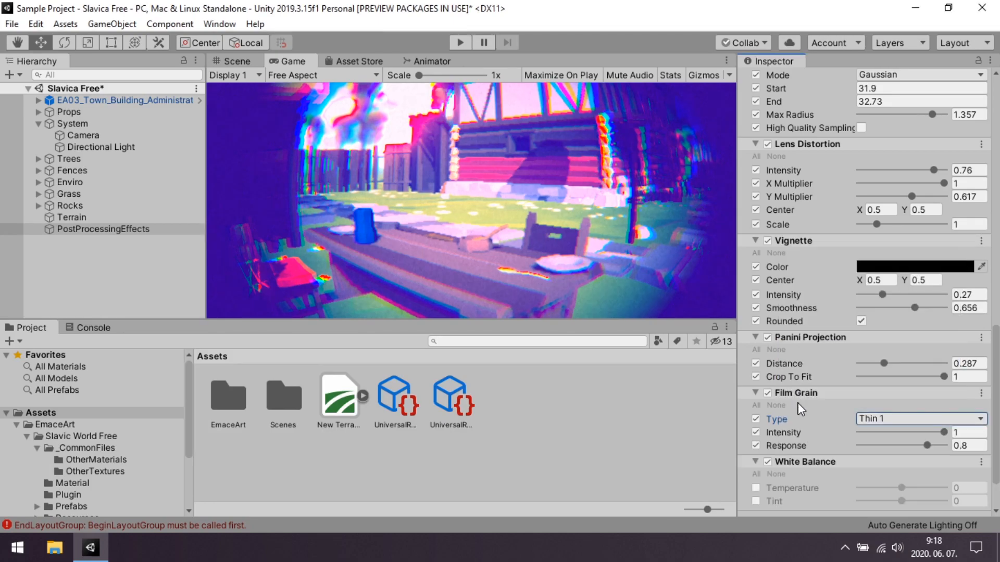
{"action": "scroll", "coordinate": [778, 423], "scroll_direction": "down", "scroll_amount": 2}
{"action": "left_click", "coordinate": [757, 419]}
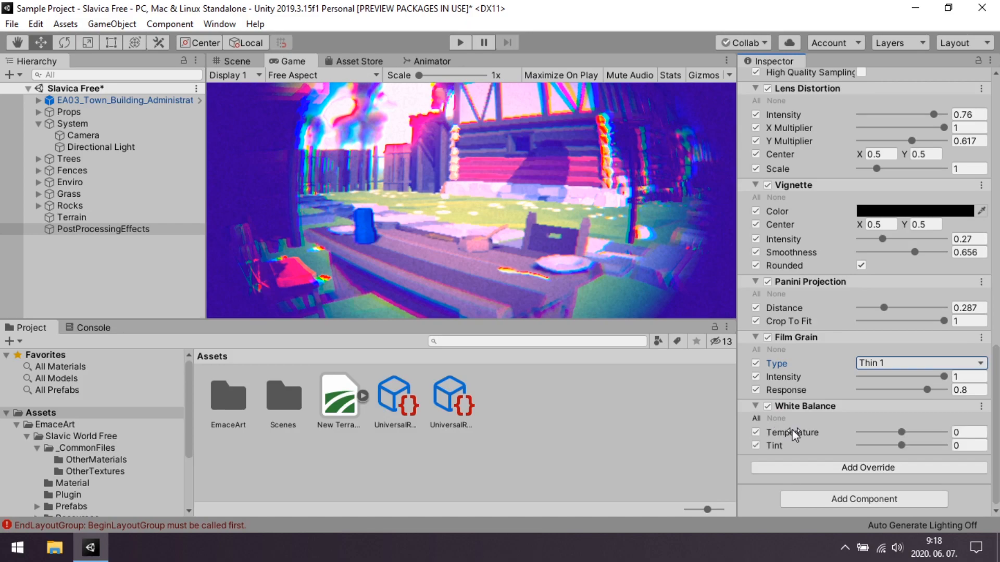
{"action": "left_click_drag", "start_coordinate": [900, 432], "coordinate": [882, 454]}
Toggle the White Balance override to compare the scene with and without it, and remove it from the Volume.
{"action": "left_click", "coordinate": [767, 407]}
{"action": "left_click", "coordinate": [768, 406]}
{"action": "left_click", "coordinate": [768, 406]}
{"action": "left_click", "coordinate": [767, 406]}
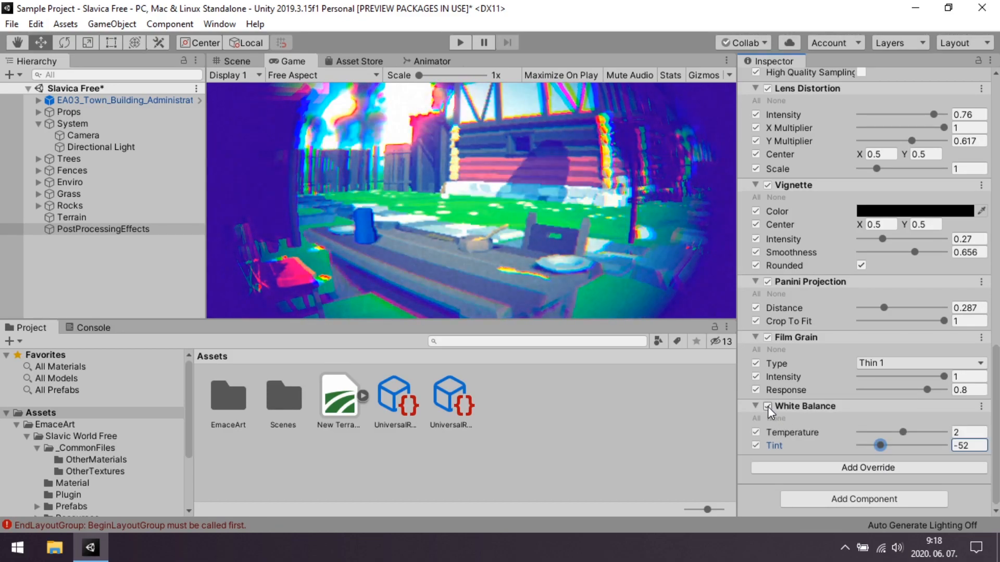
{"action": "left_click", "coordinate": [768, 406]}
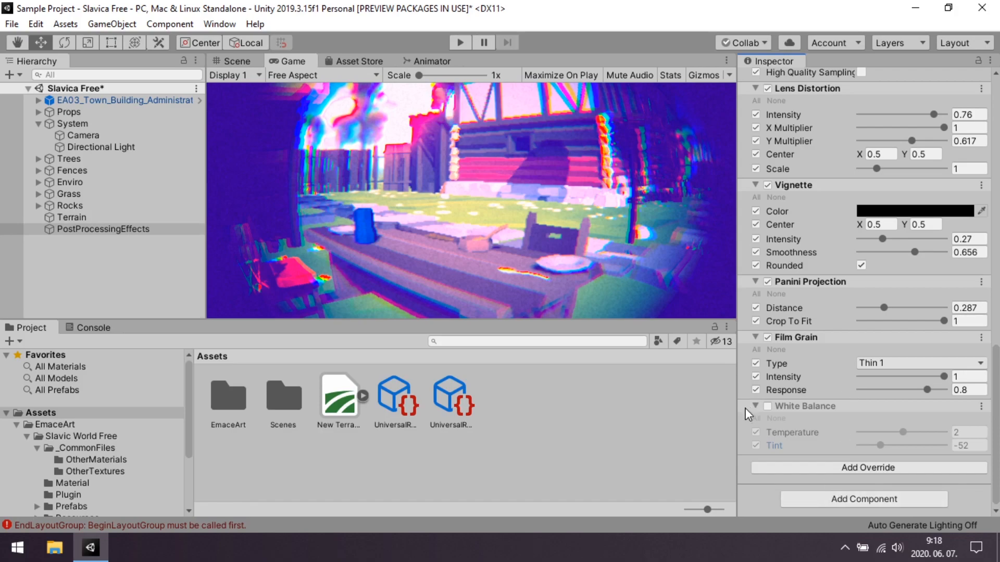
{"action": "left_click", "coordinate": [981, 407]}
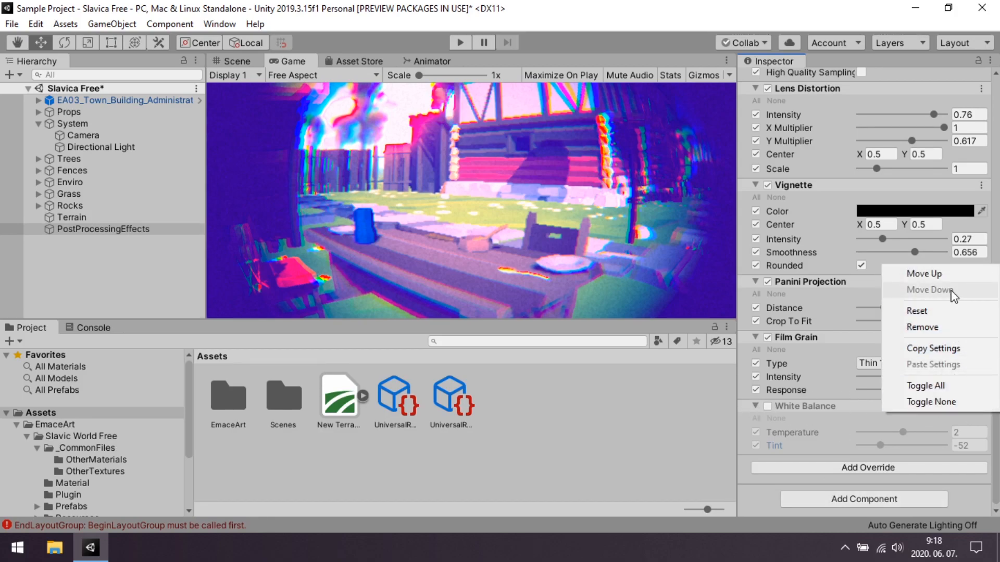
{"action": "left_click", "coordinate": [930, 332]}
Add a Channel Mixer override with all parameters enabled and adjust its channels, setting the Blue output to Red -137 and Green 40.
{"action": "left_click", "coordinate": [858, 470]}
{"action": "left_click", "coordinate": [827, 290]}
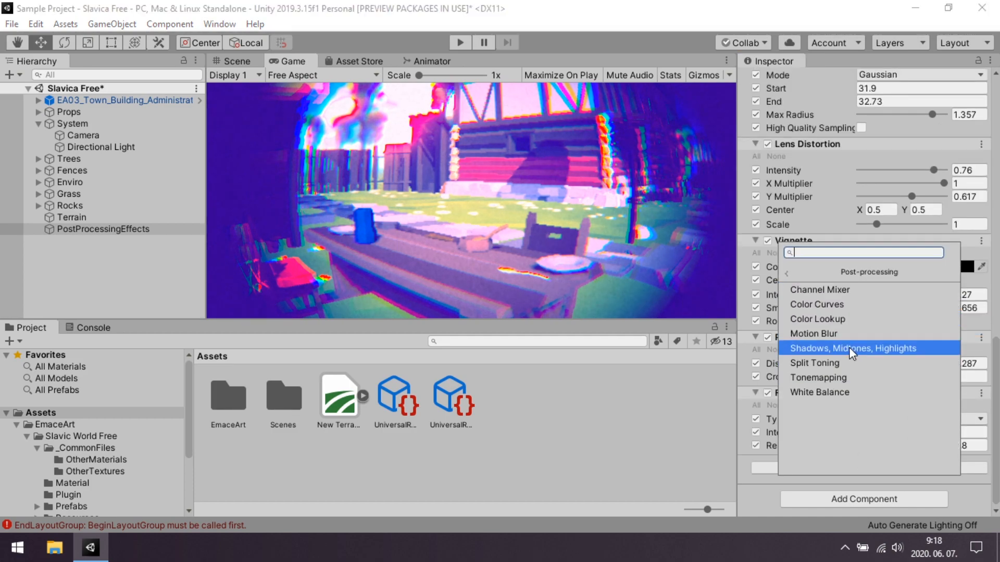
{"action": "left_click", "coordinate": [840, 294]}
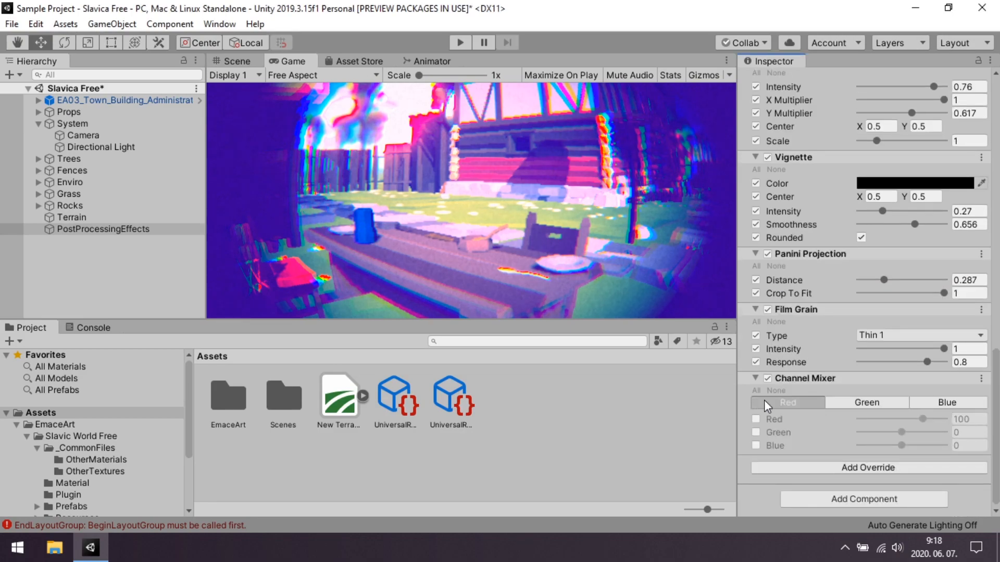
{"action": "left_click", "coordinate": [756, 391]}
{"action": "left_click_drag", "start_coordinate": [901, 433], "coordinate": [873, 417]}
{"action": "left_click", "coordinate": [867, 403]}
{"action": "left_click", "coordinate": [927, 402]}
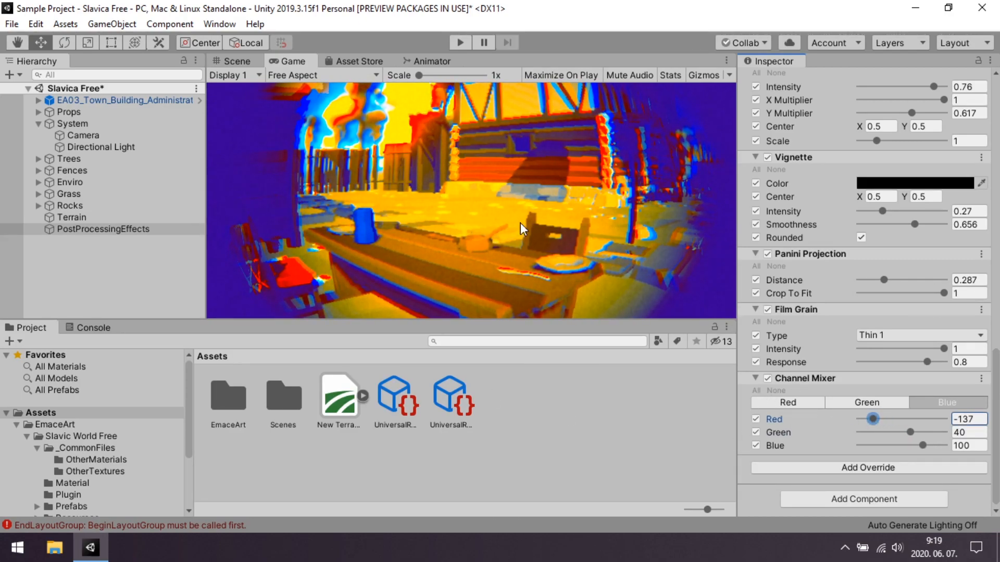
Add a Shadows Midtones Highlights override, enable Shadows and tint them violet.
{"action": "left_click", "coordinate": [893, 466]}
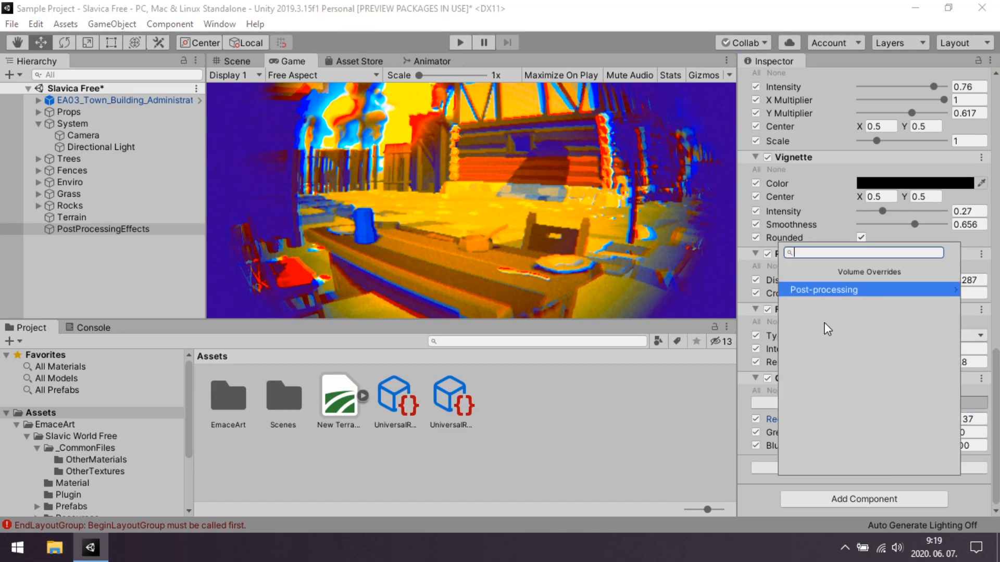
{"action": "left_click", "coordinate": [814, 287]}
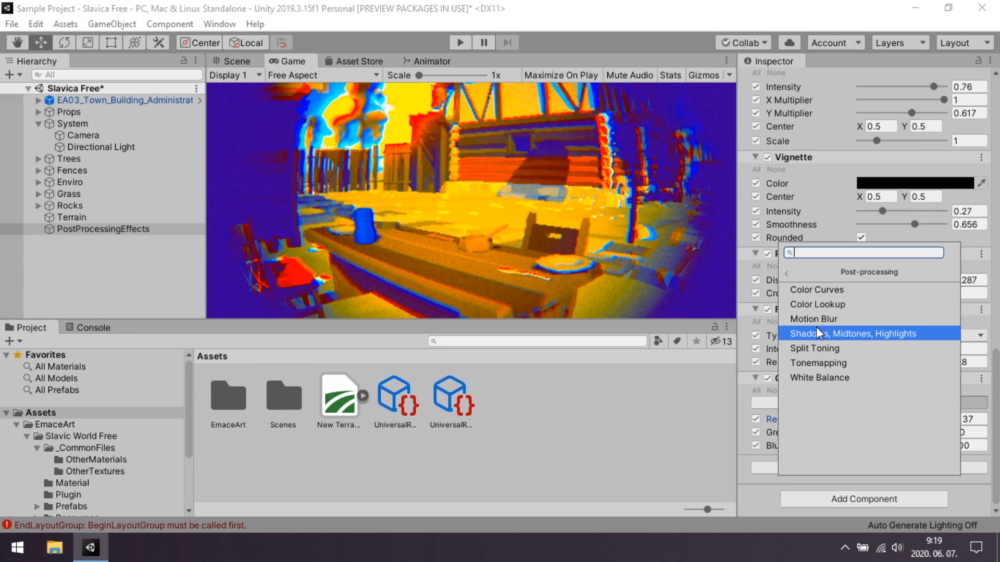
{"action": "left_click", "coordinate": [910, 335]}
{"action": "scroll", "coordinate": [833, 281], "scroll_direction": "down", "scroll_amount": 5}
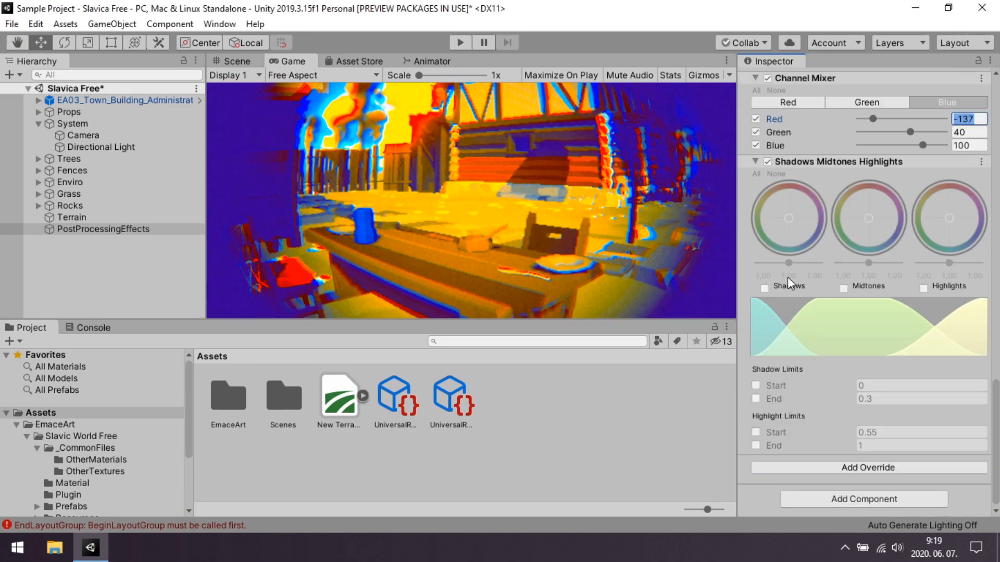
{"action": "left_click", "coordinate": [764, 288]}
{"action": "left_click", "coordinate": [799, 211]}
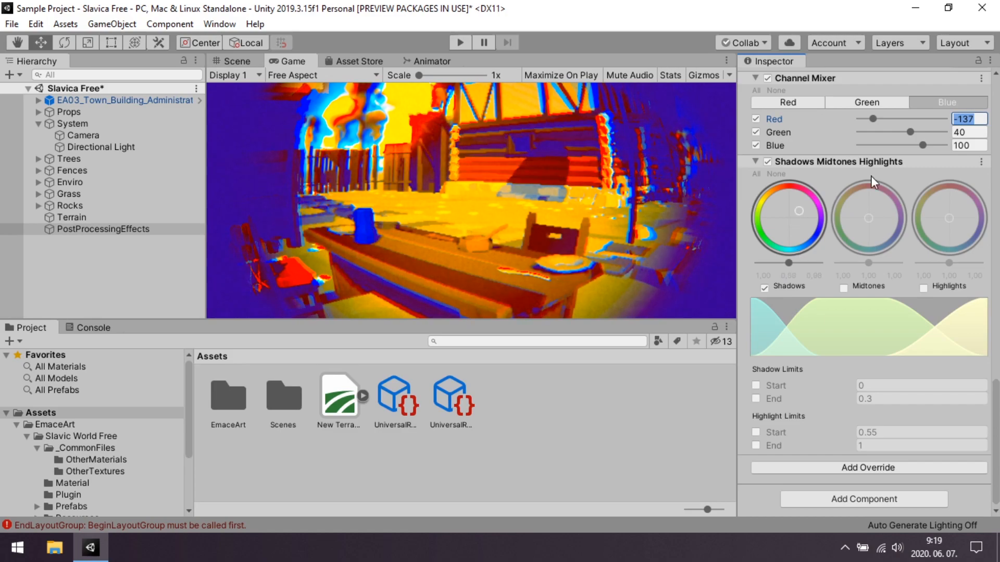
{"action": "left_click_drag", "start_coordinate": [871, 176], "coordinate": [950, 186]}
Enable Midtones and Highlights, tinting the midtones green and the highlights pinkish red.
{"action": "left_click", "coordinate": [843, 288]}
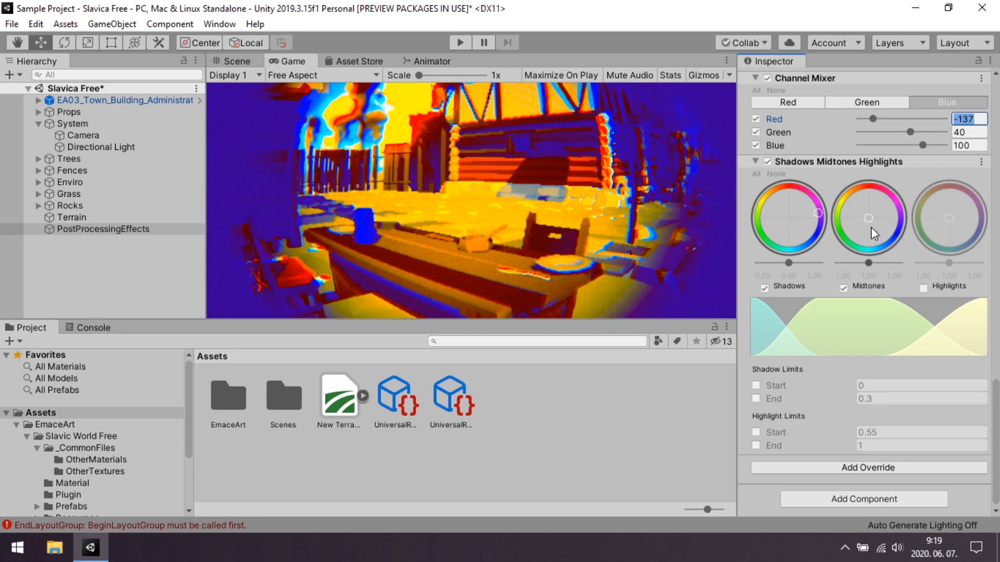
{"action": "left_click", "coordinate": [833, 247]}
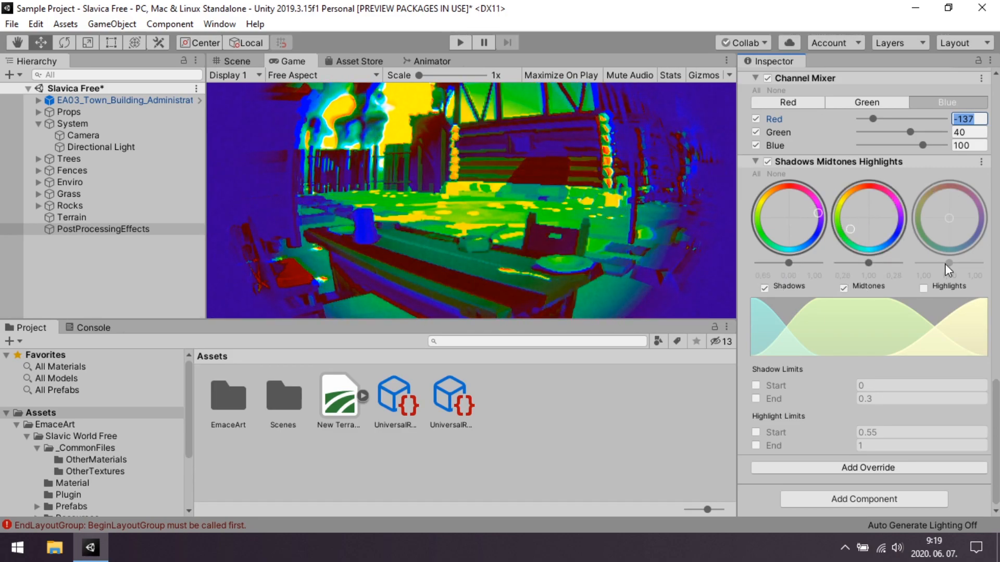
{"action": "left_click", "coordinate": [923, 288]}
{"action": "left_click_drag", "start_coordinate": [952, 211], "coordinate": [960, 173]}
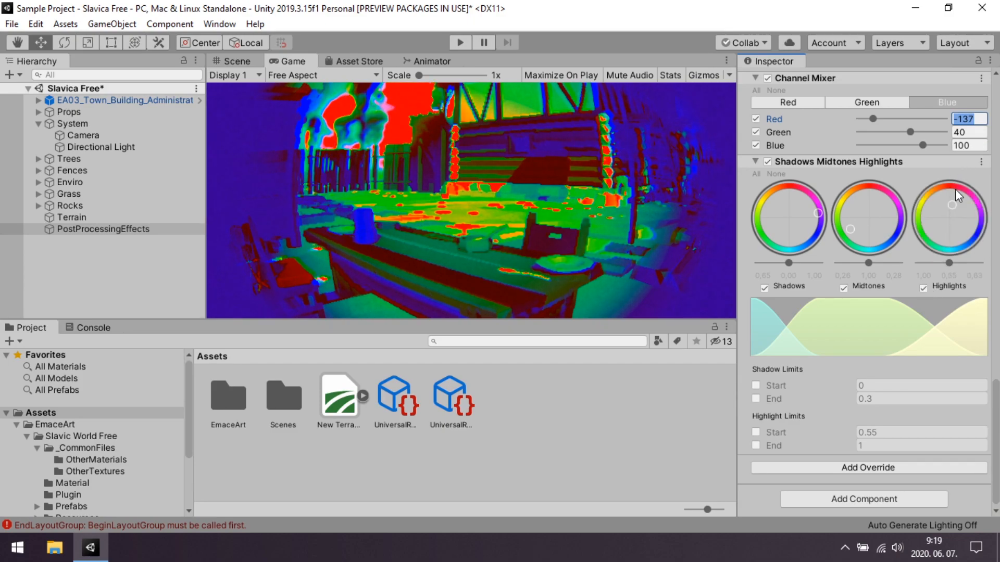
Deactivate and reactivate the PostProcessingEffects object to compare the original scene with the full set of overrides.
{"action": "scroll", "coordinate": [798, 438], "scroll_direction": "up", "scroll_amount": 9}
{"action": "scroll", "coordinate": [814, 434], "scroll_direction": "up", "scroll_amount": 8}
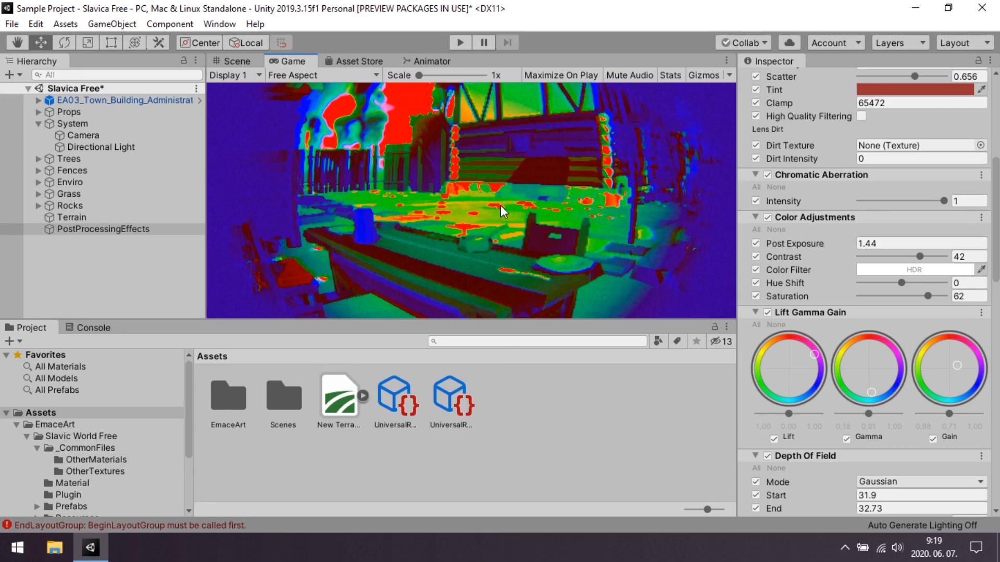
{"action": "scroll", "coordinate": [578, 197], "scroll_direction": "up", "scroll_amount": 1}
{"action": "scroll", "coordinate": [578, 197], "scroll_direction": "down", "scroll_amount": 1}
{"action": "scroll", "coordinate": [817, 179], "scroll_direction": "down", "scroll_amount": 5}
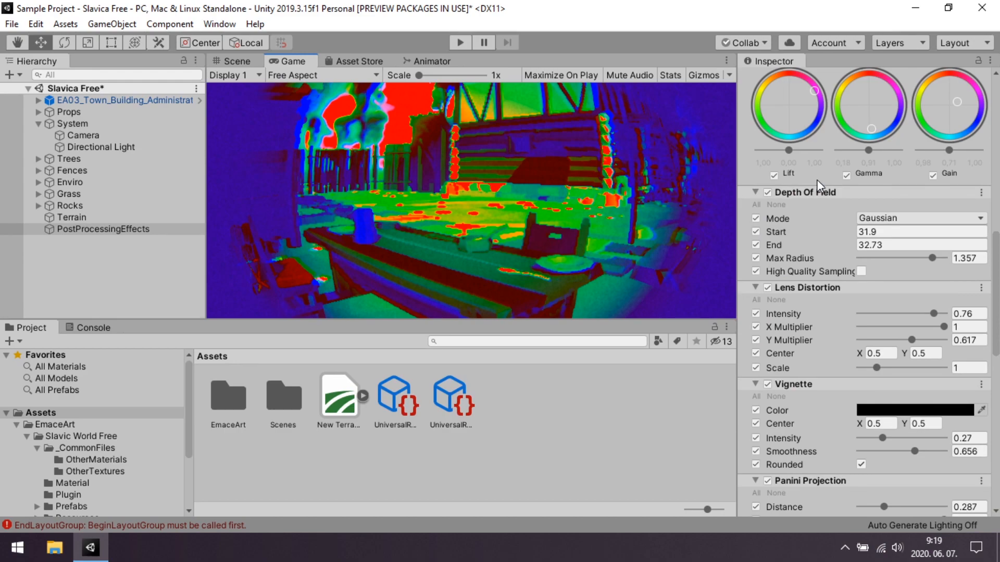
{"action": "scroll", "coordinate": [816, 180], "scroll_direction": "up", "scroll_amount": 6}
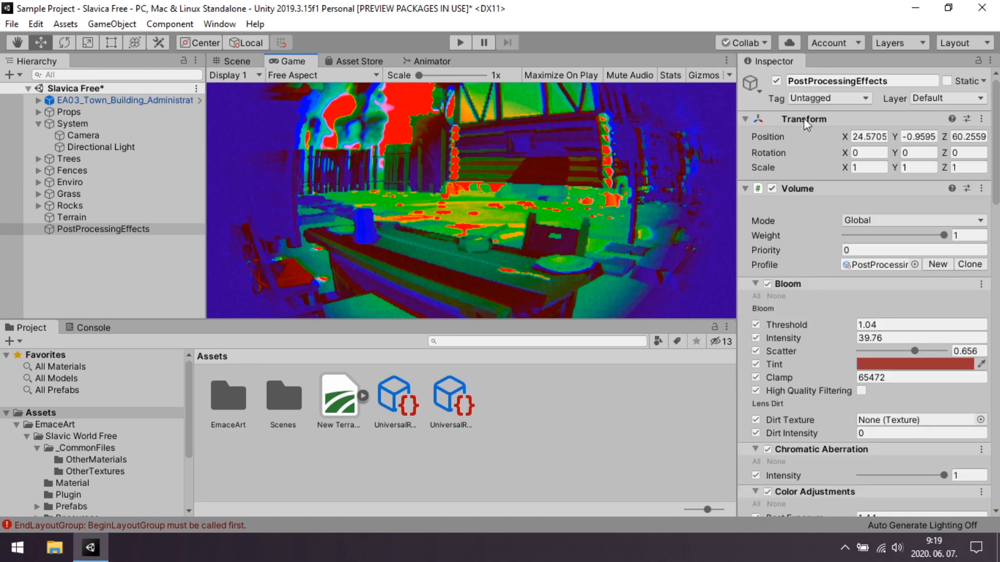
{"action": "left_click", "coordinate": [776, 82]}
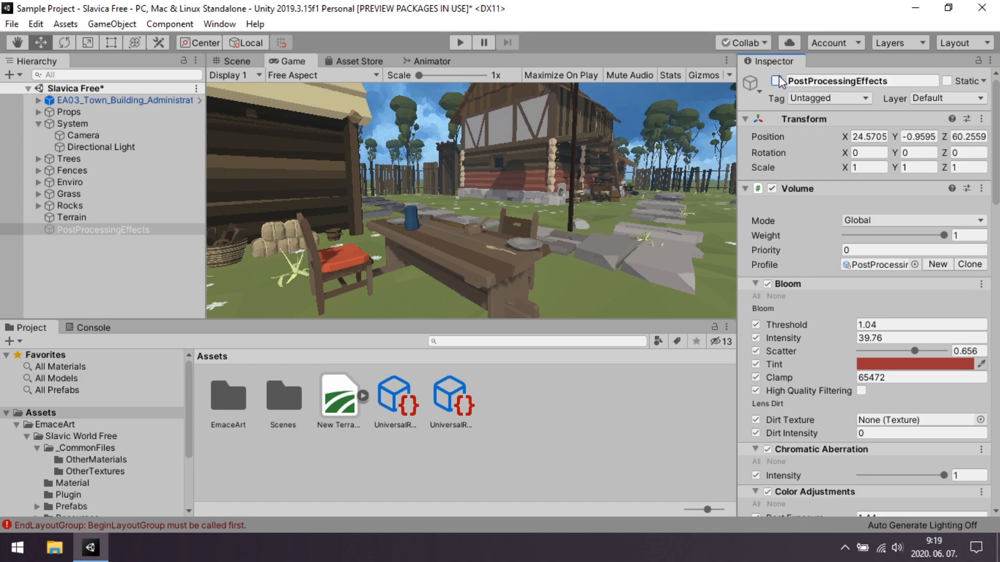
{"action": "left_click", "coordinate": [776, 81]}
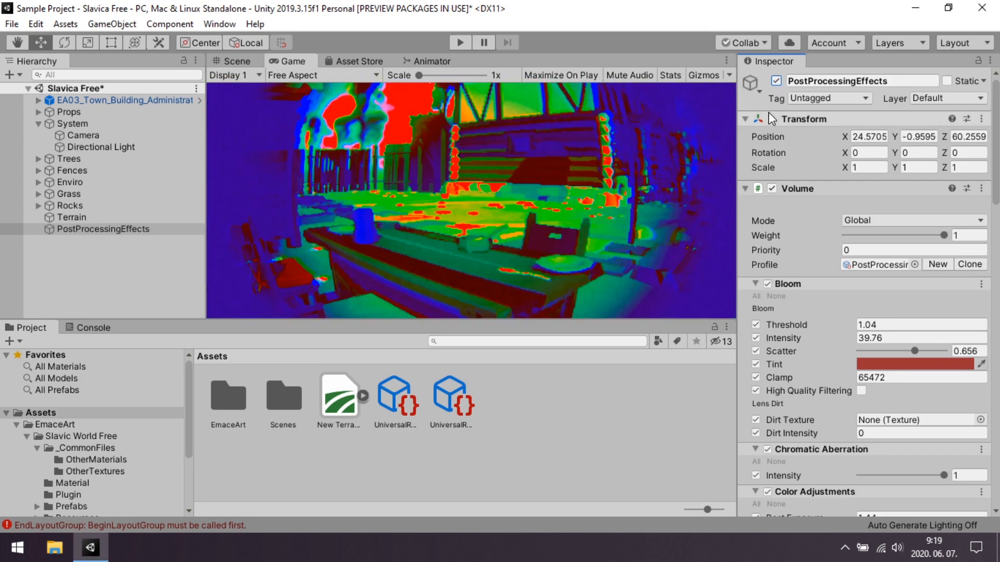